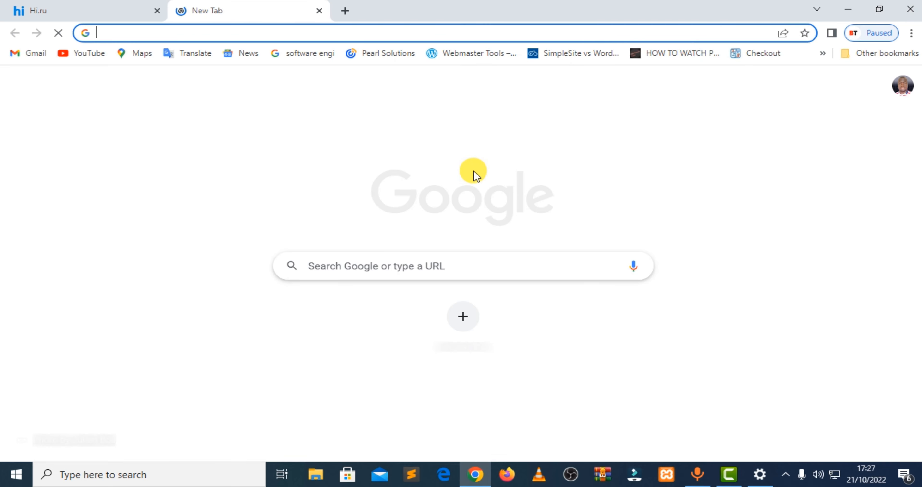
Step: Search Google for XAMPP and open the Apache Friends website from the results
{"action": "type", "text": "XAM"}
{"action": "key", "text": "Return"}
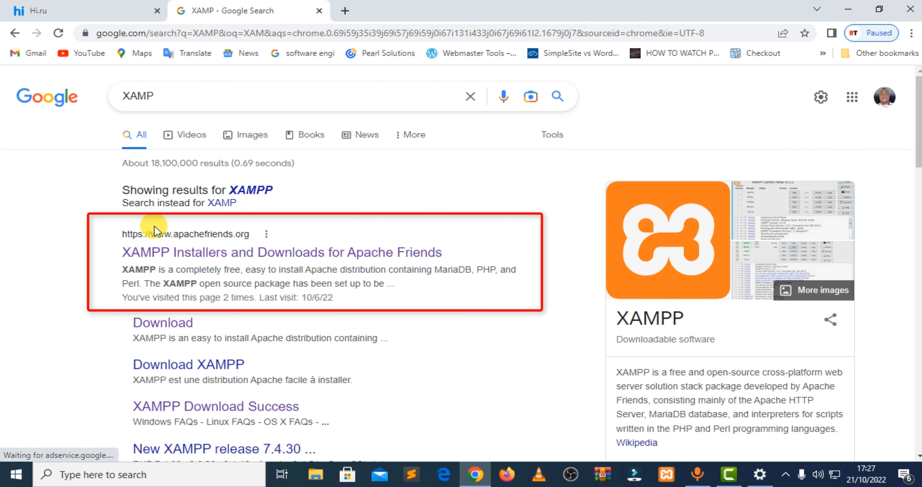
{"action": "left_click", "coordinate": [183, 246]}
Step: Download the 64-bit XAMPP 8.1.10 installer for Windows from the page listing the other available versions
{"action": "scroll", "coordinate": [424, 268], "scroll_direction": "down", "scroll_amount": 3}
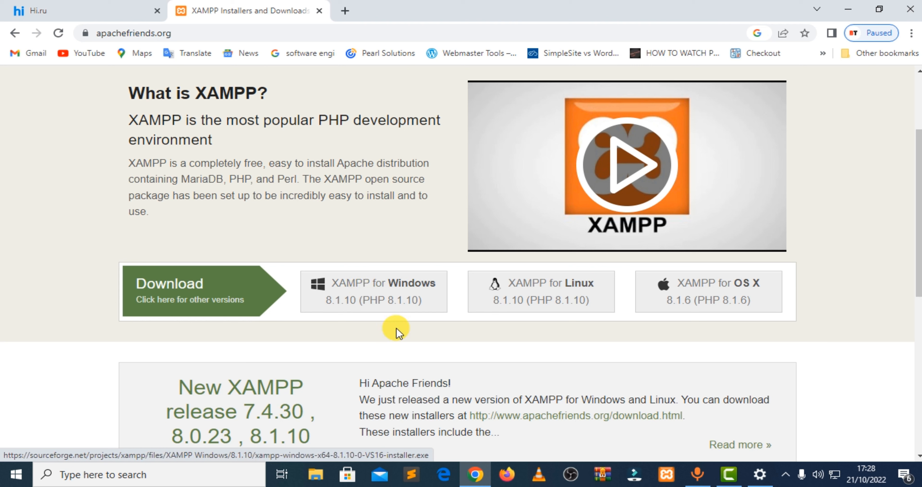
{"action": "left_click", "coordinate": [205, 304]}
{"action": "scroll", "coordinate": [505, 308], "scroll_direction": "down", "scroll_amount": 5}
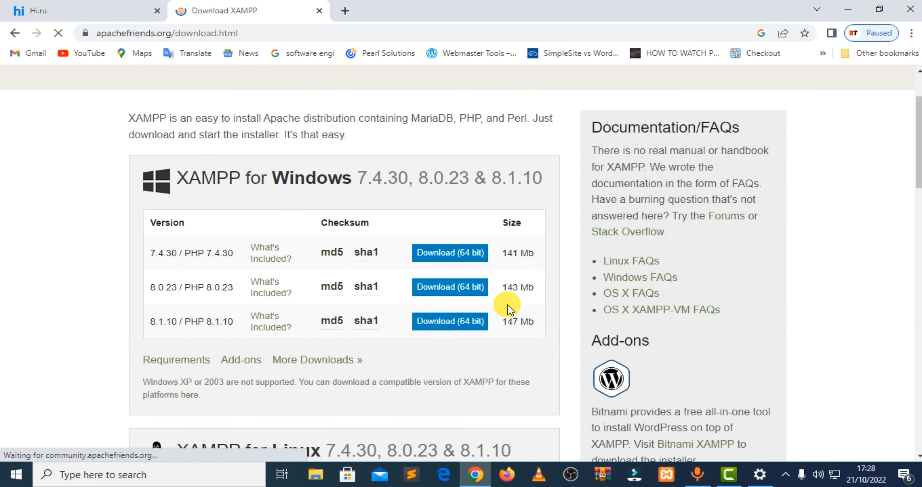
{"action": "scroll", "coordinate": [503, 310], "scroll_direction": "up", "scroll_amount": 5}
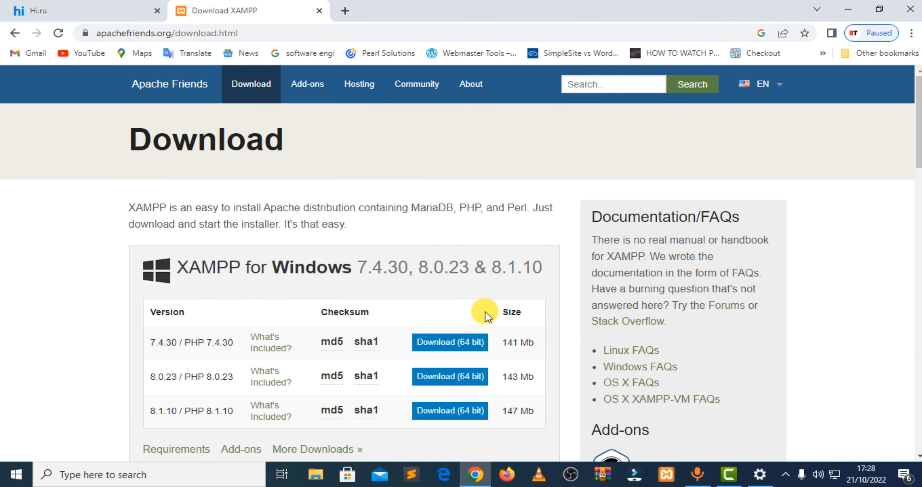
{"action": "scroll", "coordinate": [476, 322], "scroll_direction": "down", "scroll_amount": 2}
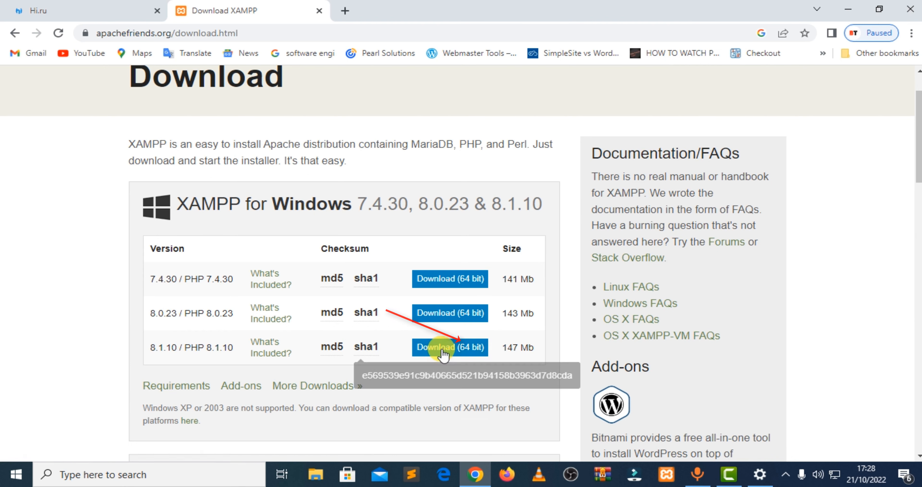
{"action": "left_click", "coordinate": [462, 348]}
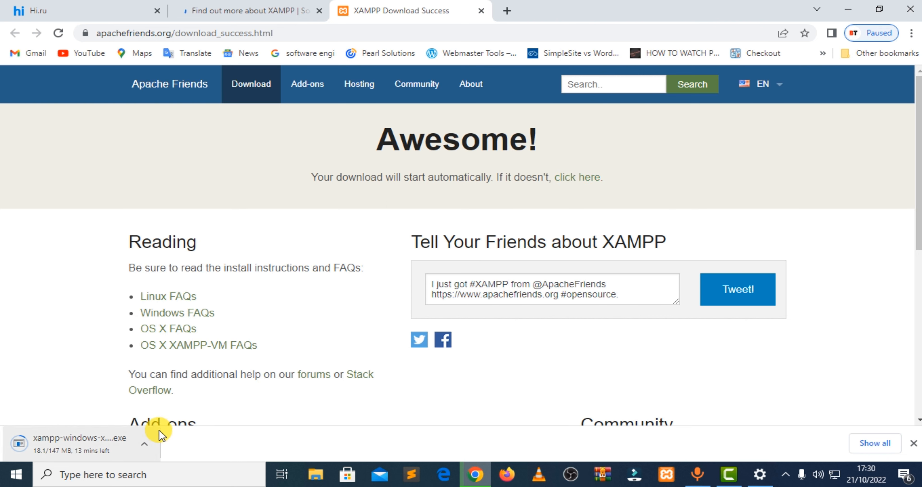
{"action": "left_click", "coordinate": [145, 444]}
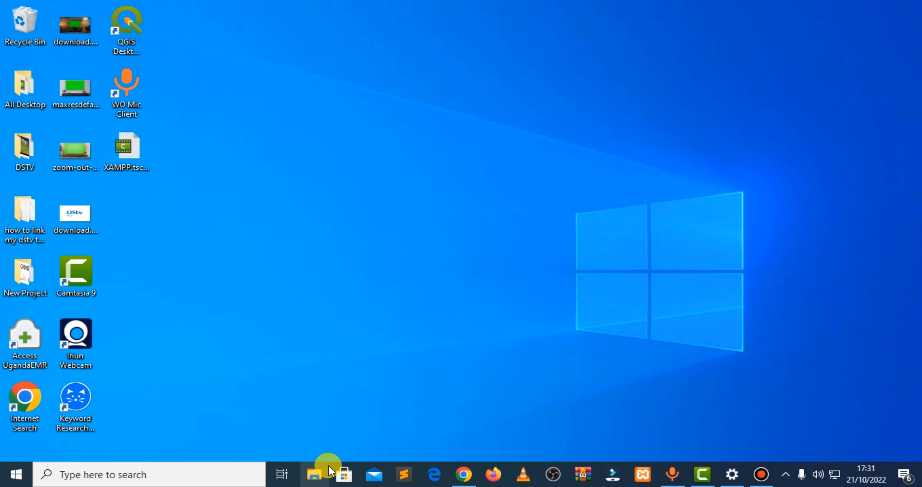
Step: Run the xampp-windows-x64-8.1.6-0-VS16 installer from the Downloads folder in File Explorer and acknowledge the User Account Control warning
{"action": "left_click", "coordinate": [314, 471]}
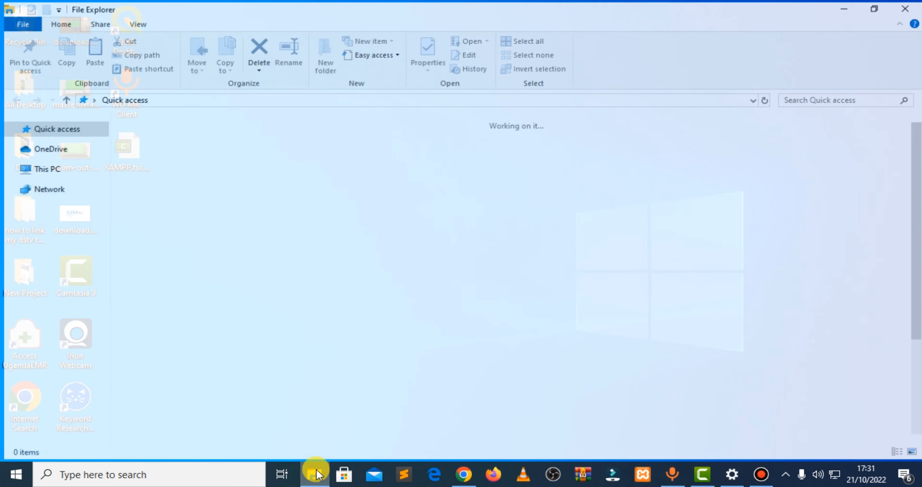
{"action": "left_click", "coordinate": [47, 229]}
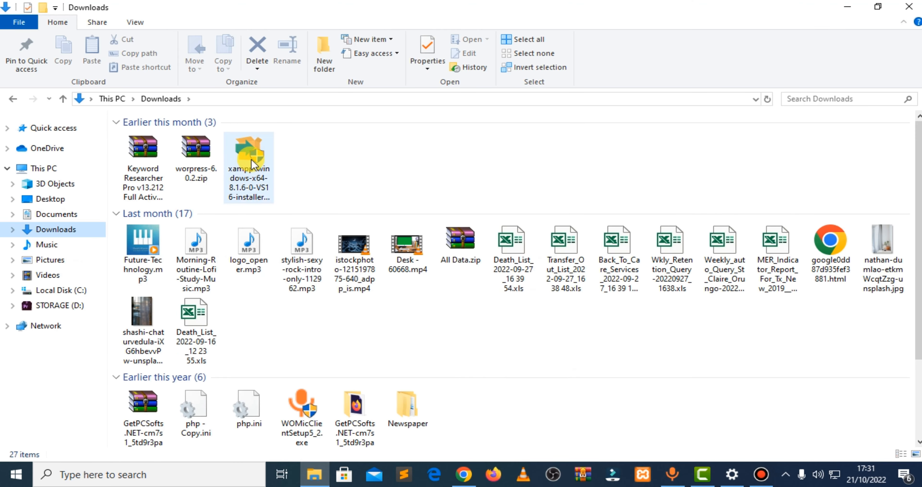
{"action": "left_click", "coordinate": [252, 158]}
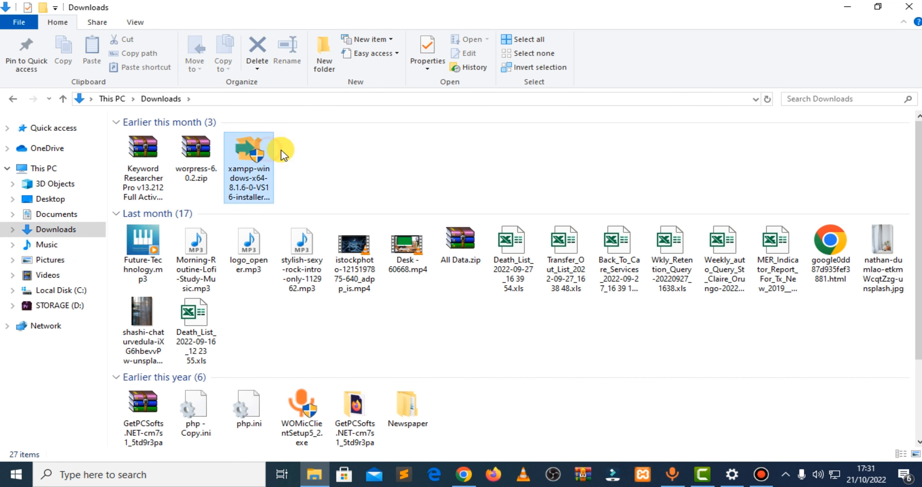
{"action": "left_click", "coordinate": [267, 163]}
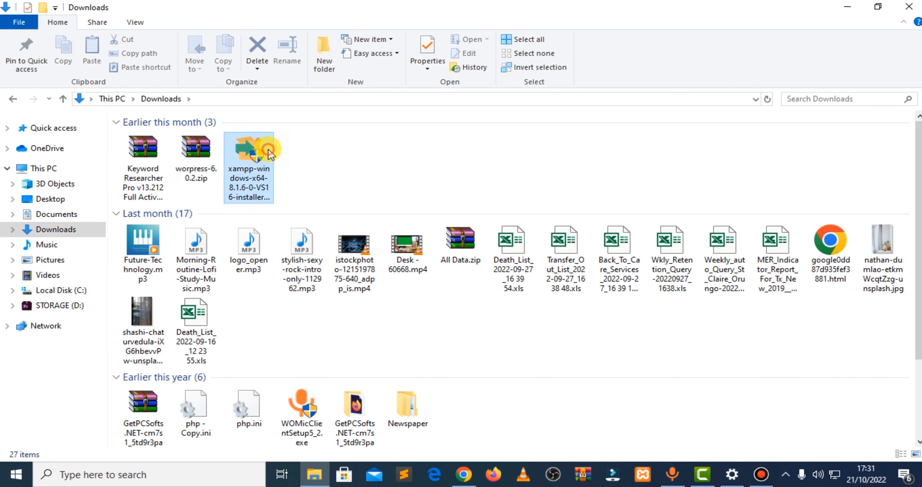
{"action": "left_click", "coordinate": [268, 150]}
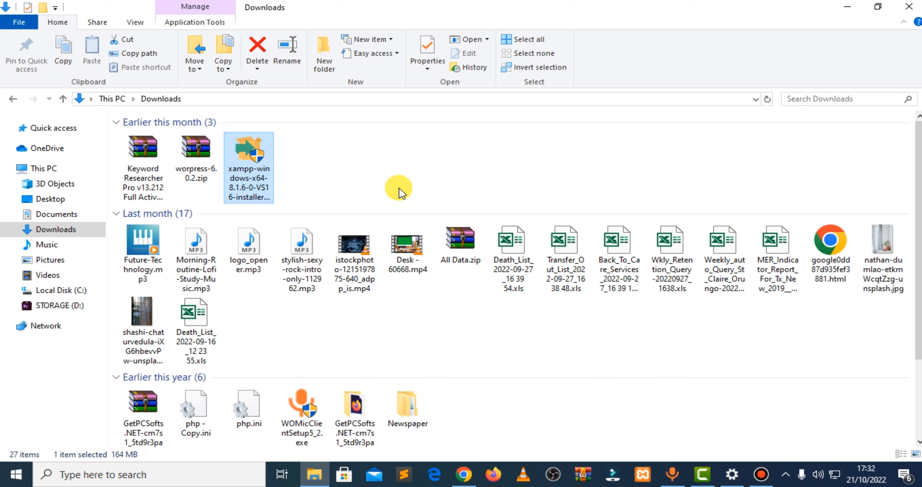
{"action": "double_click", "coordinate": [247, 154]}
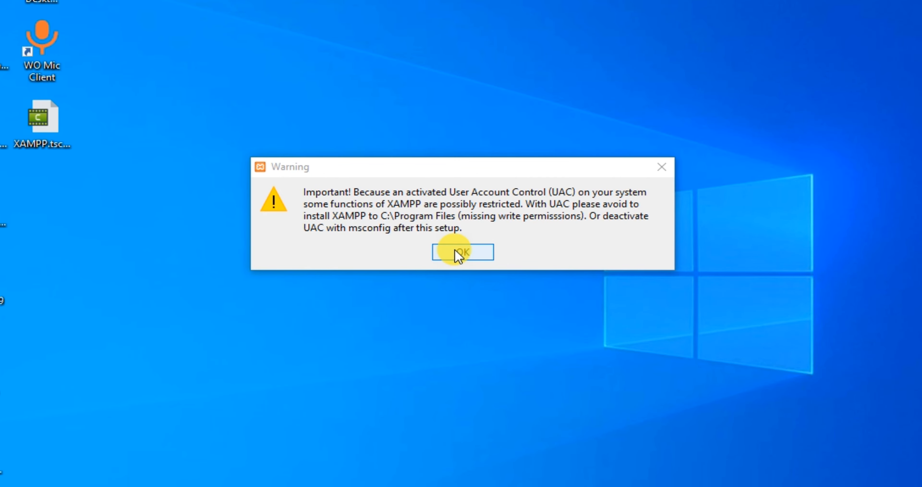
{"action": "left_click", "coordinate": [466, 256]}
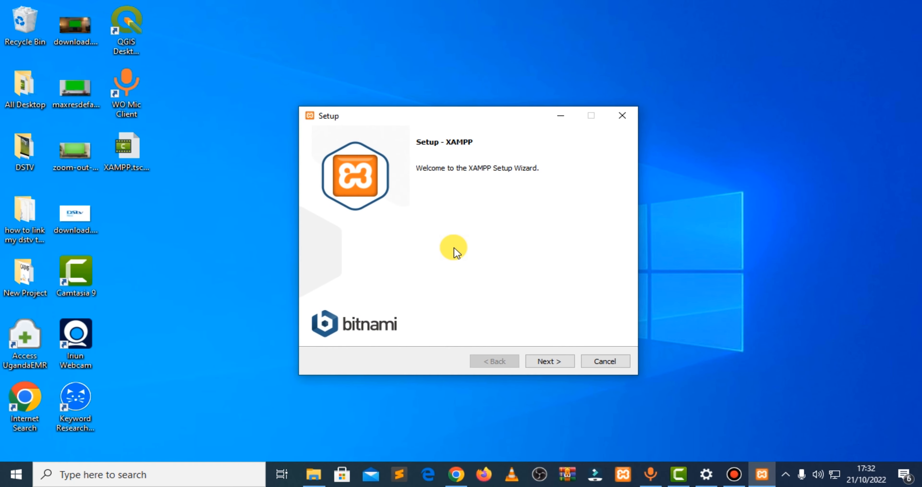
Step: Accept all the preselected XAMPP components and keep C:\xampp as the installation folder
{"action": "left_click", "coordinate": [542, 360]}
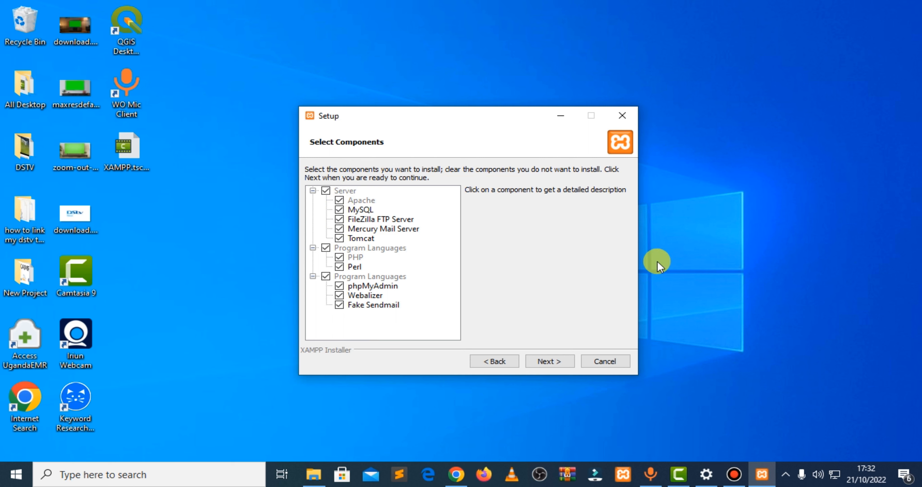
{"action": "left_click", "coordinate": [551, 361]}
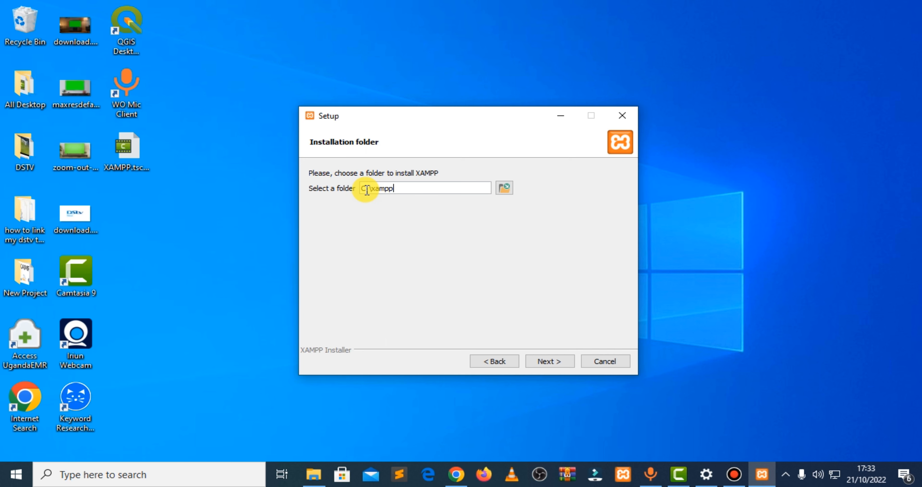
{"action": "left_click", "coordinate": [506, 187]}
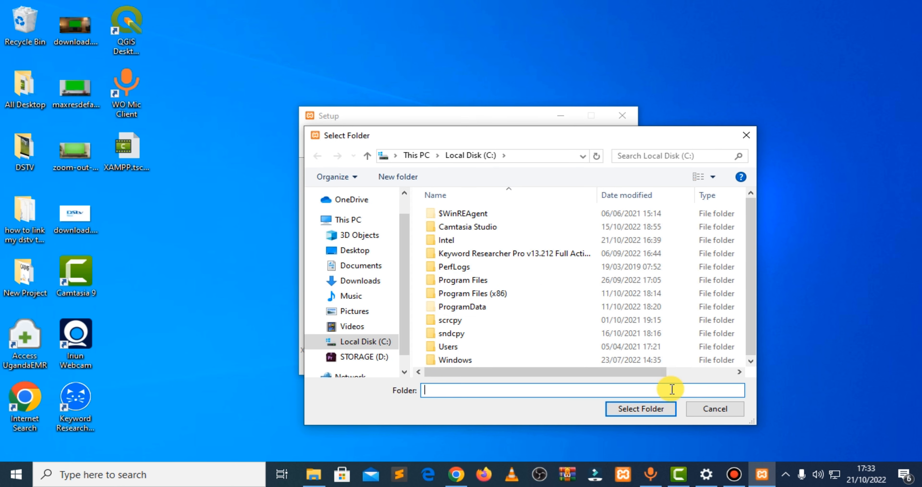
{"action": "left_click", "coordinate": [708, 409]}
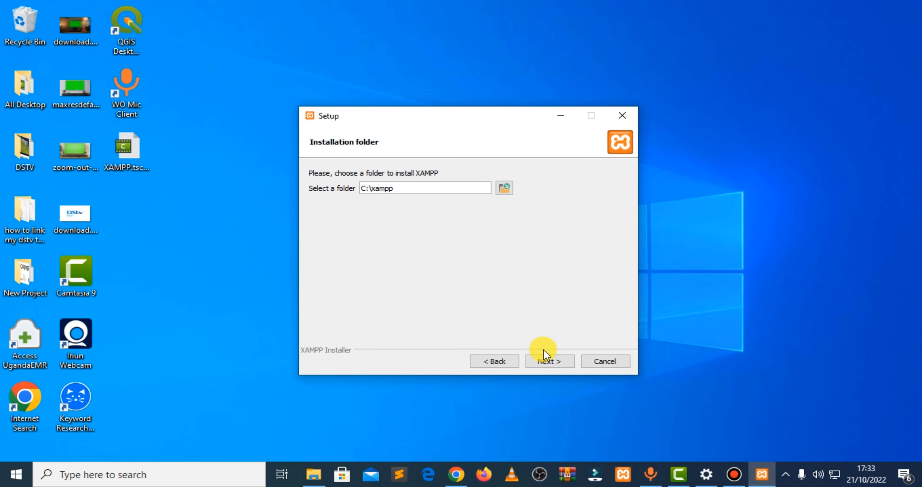
{"action": "left_click", "coordinate": [550, 360]}
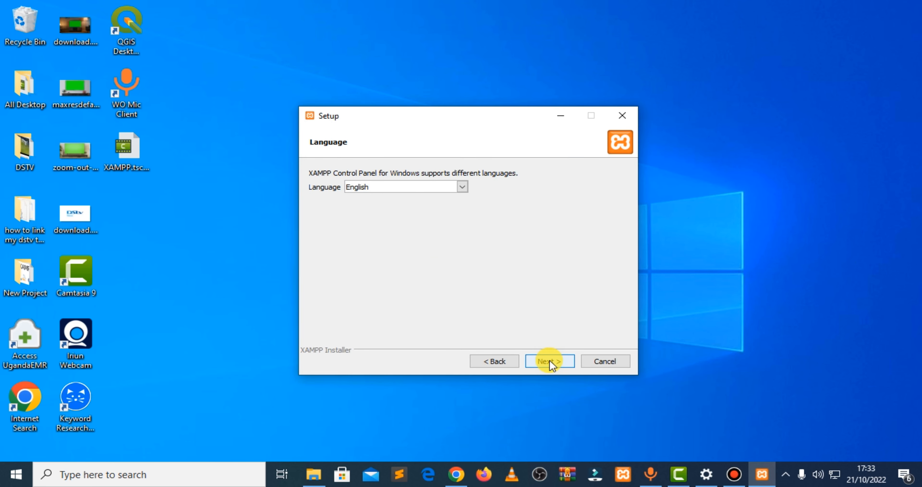
Step: Select English as the XAMPP Control Panel language and continue the setup
{"action": "left_click", "coordinate": [463, 186]}
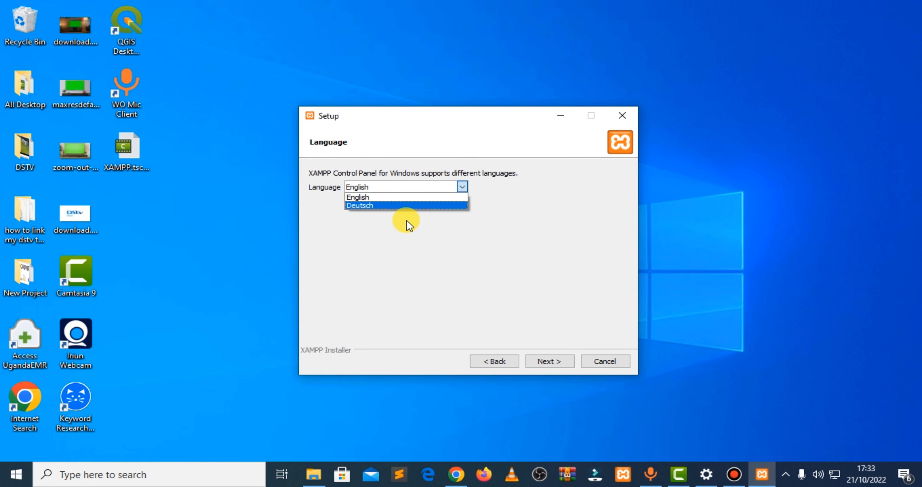
{"action": "left_click", "coordinate": [404, 198]}
{"action": "left_click", "coordinate": [551, 361]}
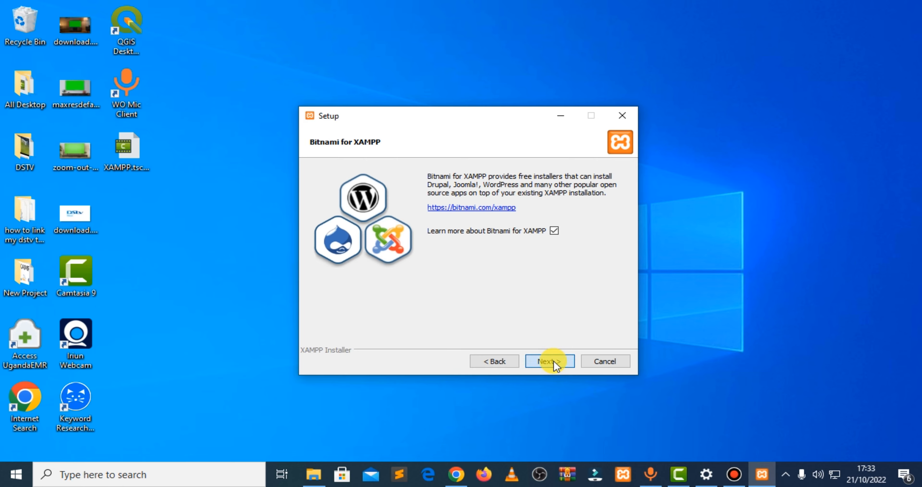
Step: Continue past the Bitnami information page, minimize the browser window it opens and start the XAMPP installation
{"action": "left_click", "coordinate": [552, 361]}
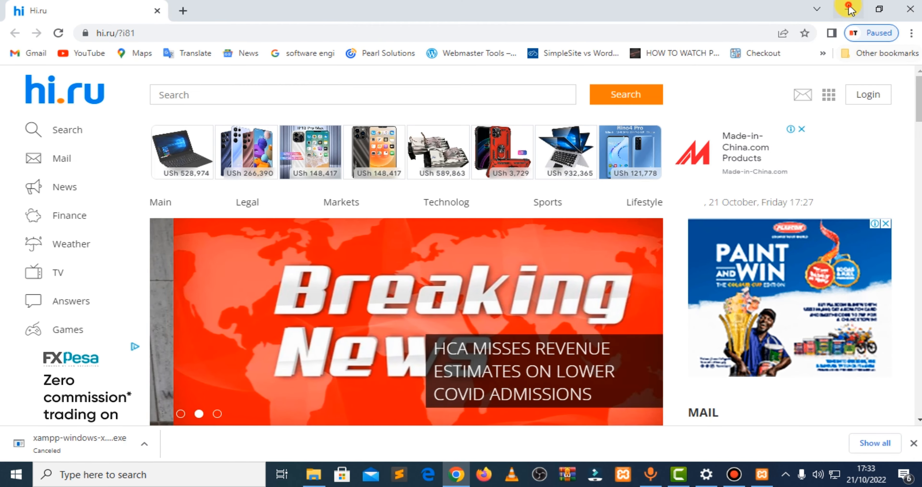
{"action": "left_click", "coordinate": [848, 9]}
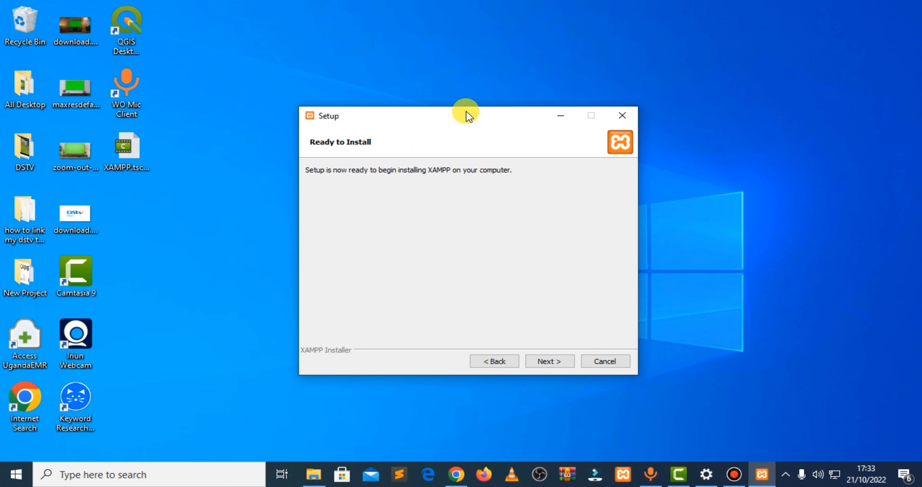
{"action": "left_click_drag", "start_coordinate": [466, 112], "coordinate": [493, 66]}
{"action": "left_click", "coordinate": [580, 315]}
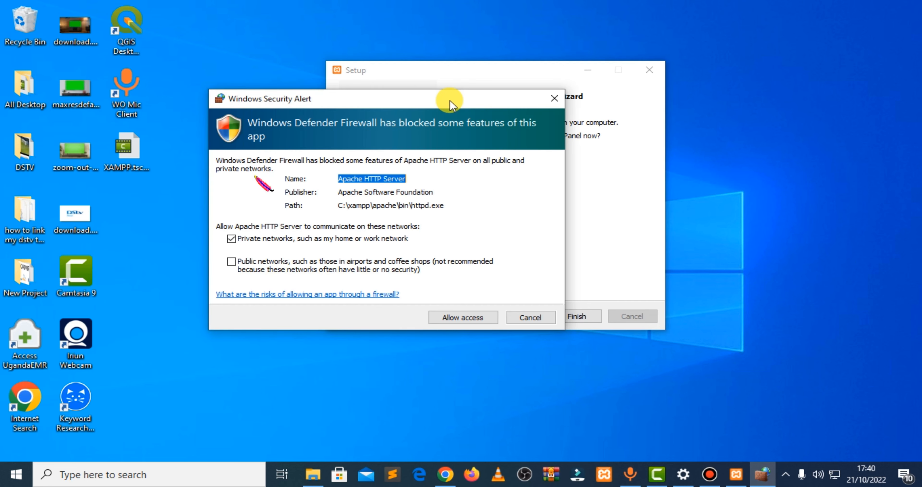
Step: Allow Apache HTTP Server through Windows Defender Firewall on private networks only
{"action": "left_click_drag", "start_coordinate": [454, 101], "coordinate": [521, 134]}
{"action": "left_click", "coordinate": [492, 211]}
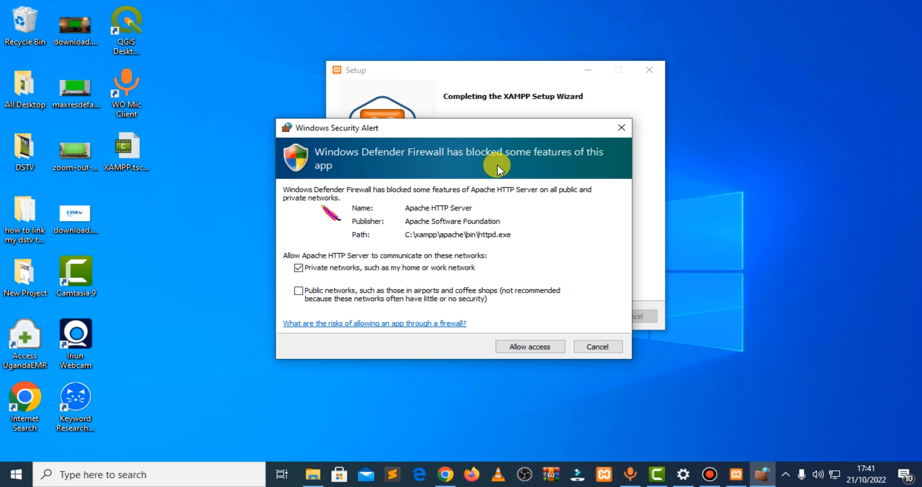
{"action": "left_click", "coordinate": [528, 347]}
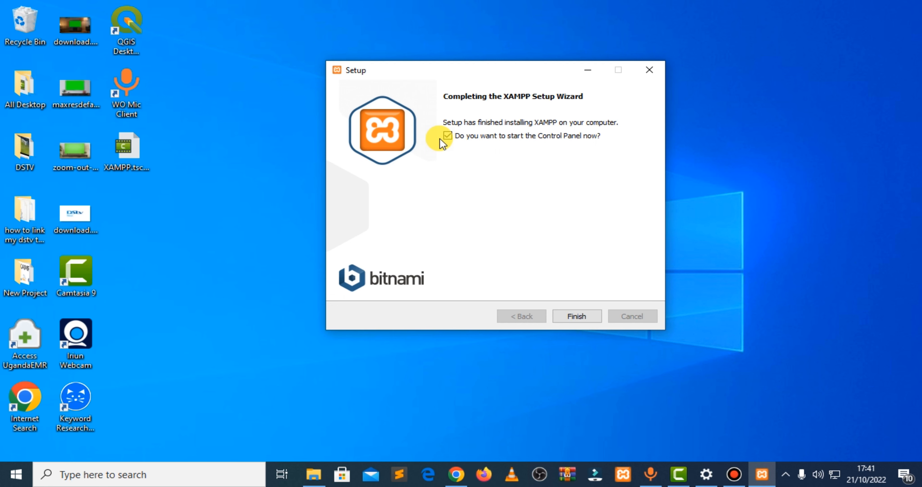
Step: Finish the XAMPP setup with the Control Panel set to start, and move its window toward the middle of the desktop
{"action": "left_click", "coordinate": [575, 316]}
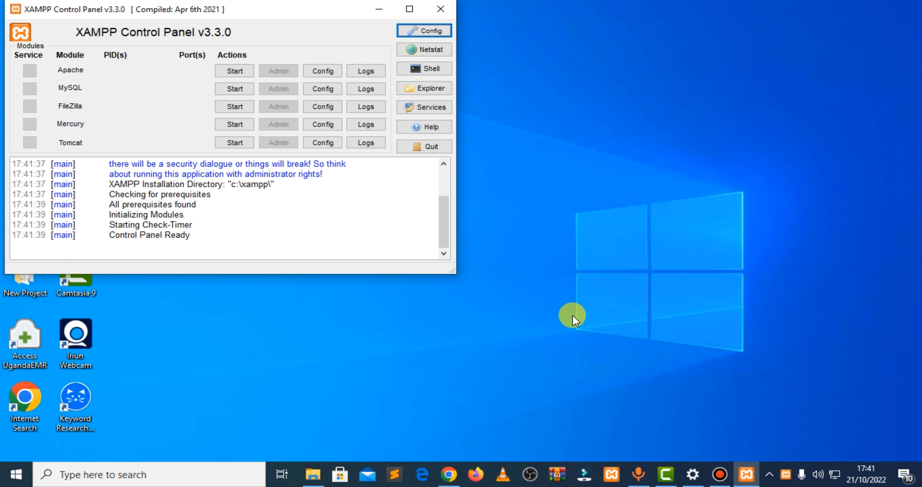
{"action": "left_click_drag", "start_coordinate": [231, 9], "coordinate": [430, 39]}
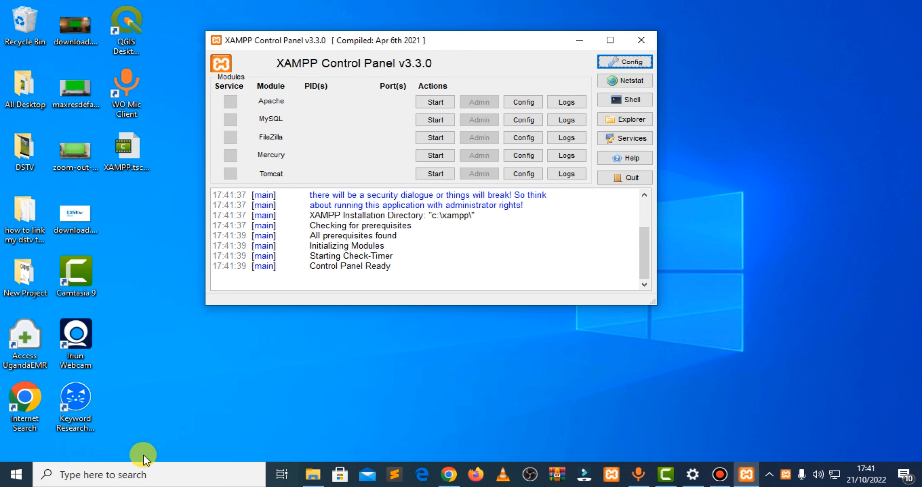
Step: Browse to the xampp folder on Local Disk (C:) in File Explorer and launch xampp-control.exe
{"action": "left_click", "coordinate": [14, 474]}
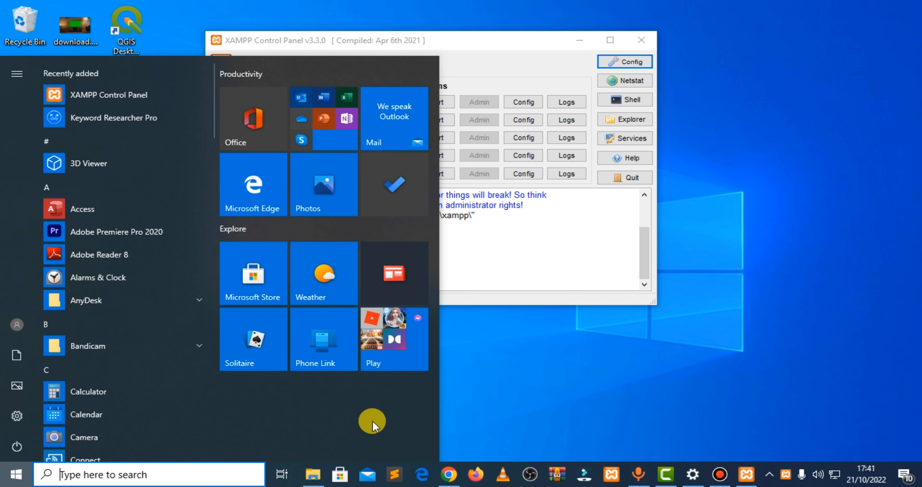
{"action": "left_click", "coordinate": [313, 474]}
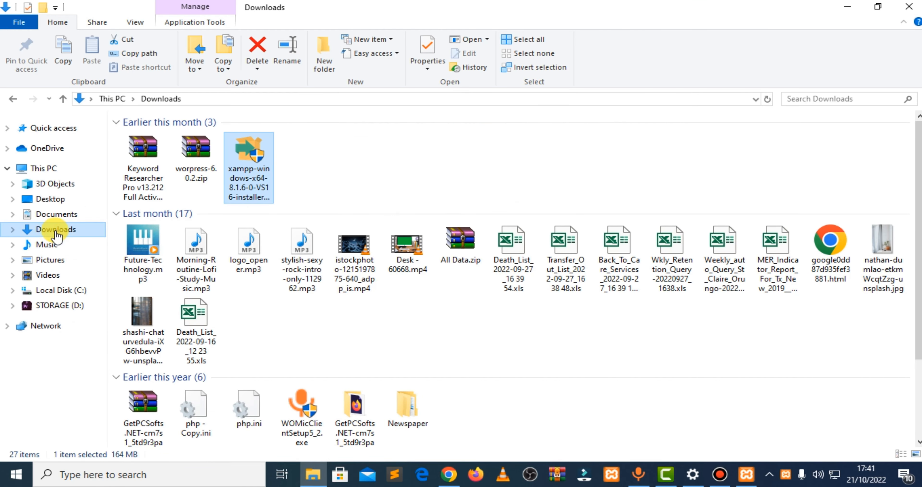
{"action": "left_click", "coordinate": [54, 168]}
{"action": "double_click", "coordinate": [216, 240]}
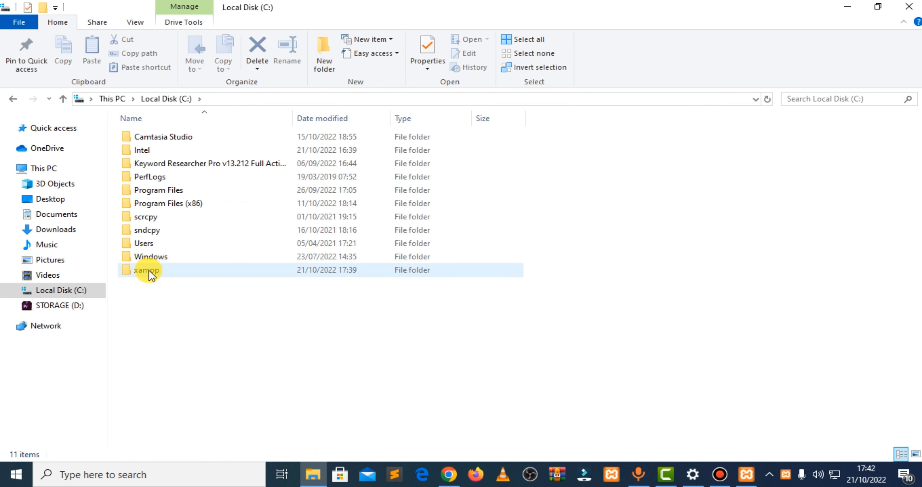
{"action": "double_click", "coordinate": [147, 271]}
{"action": "scroll", "coordinate": [183, 289], "scroll_direction": "down", "scroll_amount": 4}
{"action": "scroll", "coordinate": [202, 324], "scroll_direction": "down", "scroll_amount": 1}
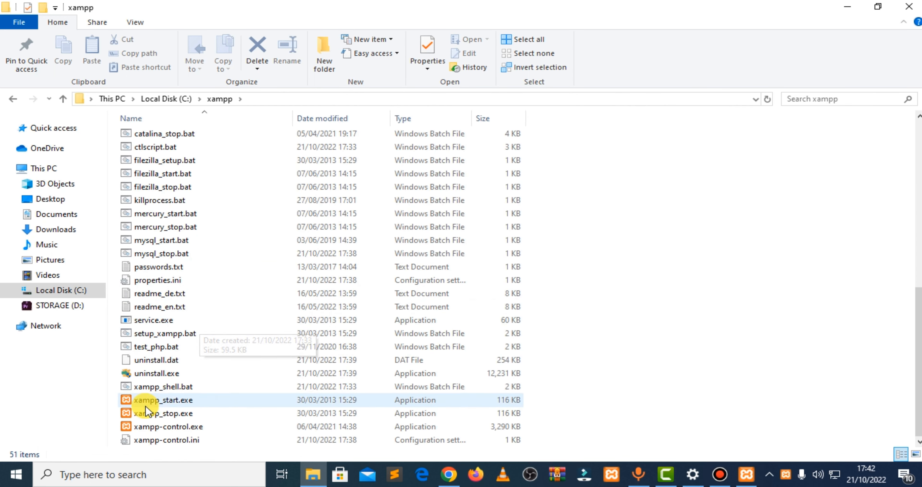
{"action": "double_click", "coordinate": [183, 427]}
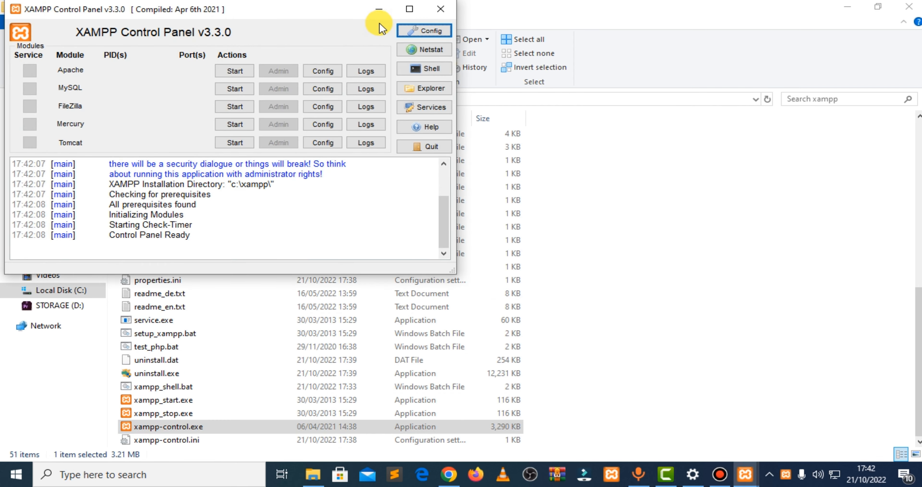
Step: Close the second Control Panel and the File Explorer window, and minimize the remaining XAMPP Control Panel
{"action": "left_click", "coordinate": [441, 9]}
{"action": "left_click", "coordinate": [909, 7]}
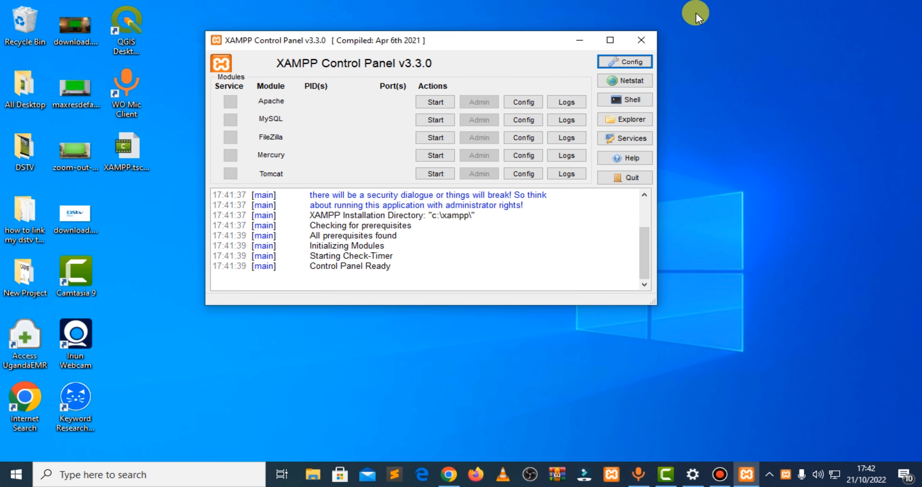
{"action": "left_click", "coordinate": [575, 37]}
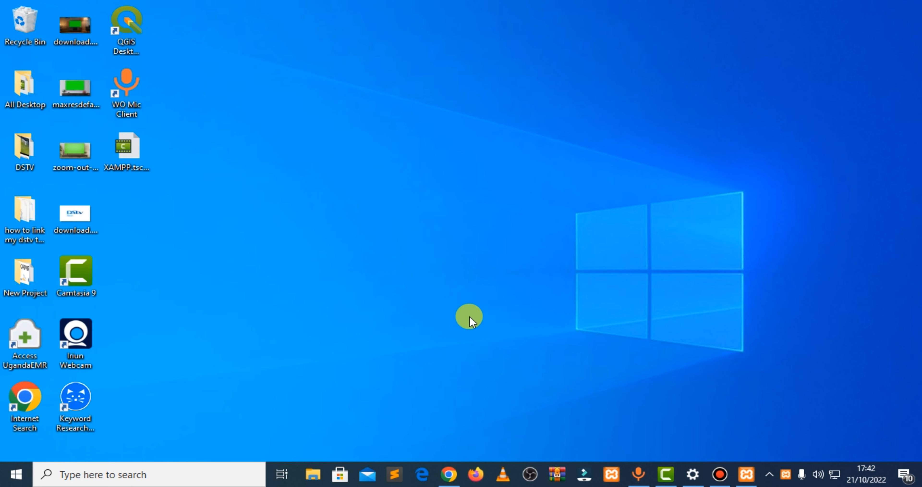
Step: Switch to Chrome and open wordpress.org in a new tab
{"action": "left_click", "coordinate": [444, 471]}
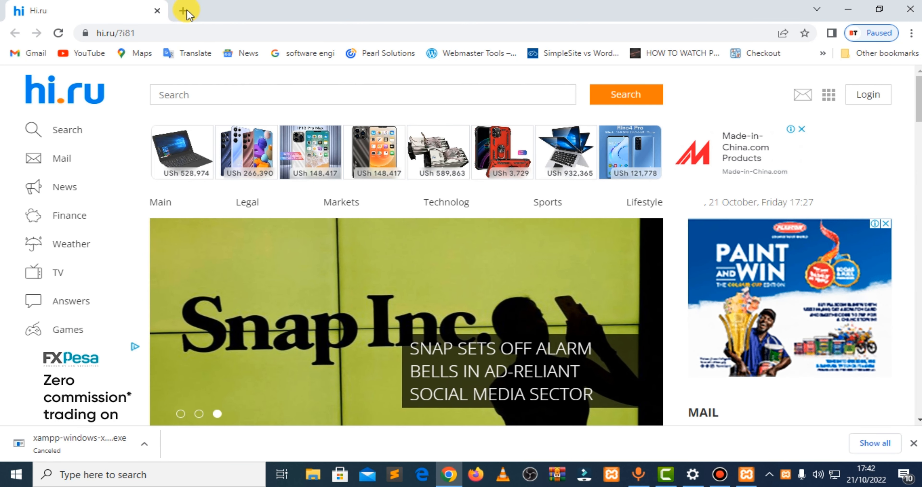
{"action": "left_click", "coordinate": [184, 11]}
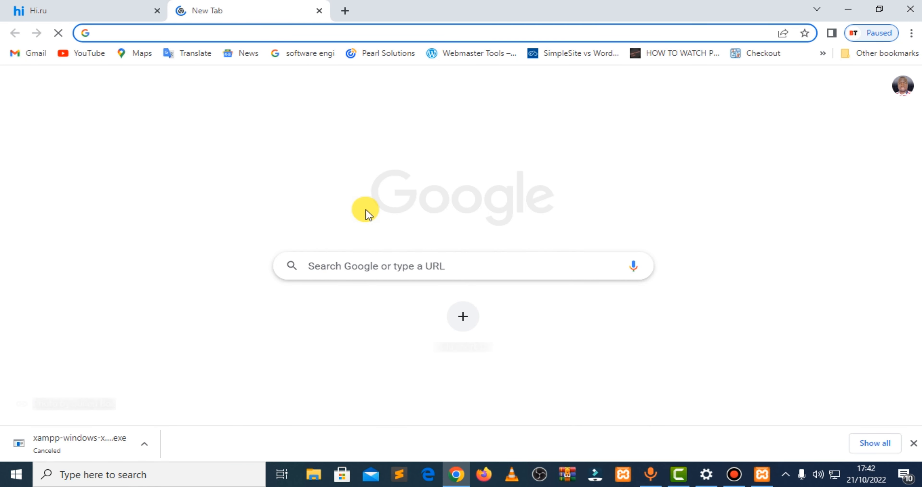
{"action": "type", "text": "WOR"}
{"action": "key", "text": "Return"}
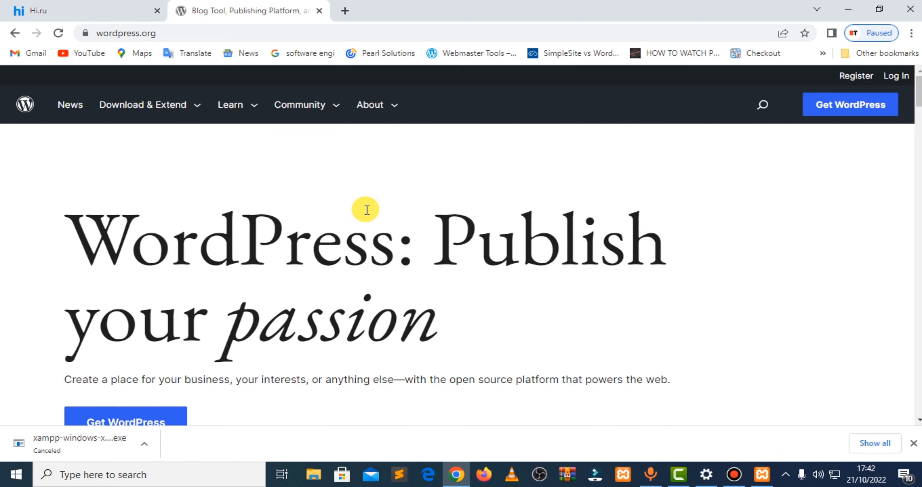
Step: Close the downloads bar and go to the Get WordPress download page
{"action": "scroll", "coordinate": [117, 355], "scroll_direction": "down", "scroll_amount": 2}
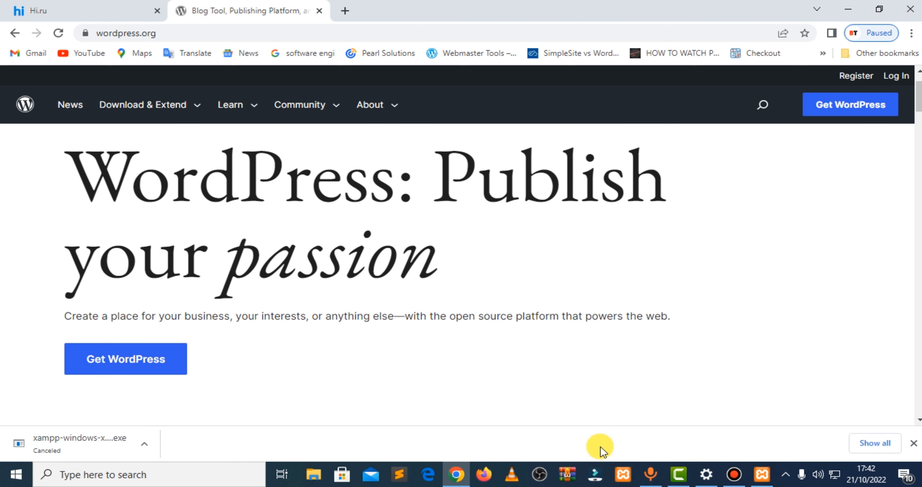
{"action": "left_click", "coordinate": [914, 442]}
{"action": "scroll", "coordinate": [658, 306], "scroll_direction": "up", "scroll_amount": 1}
{"action": "scroll", "coordinate": [658, 306], "scroll_direction": "down", "scroll_amount": 3}
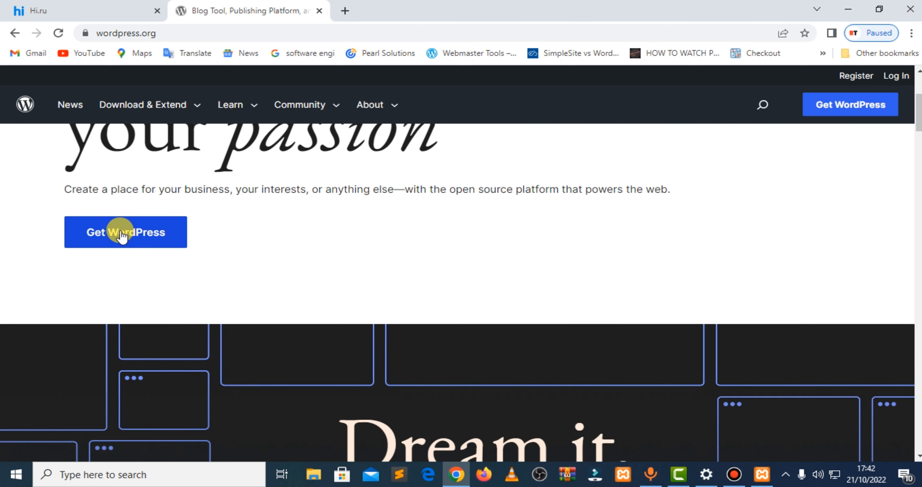
{"action": "left_click", "coordinate": [213, 222]}
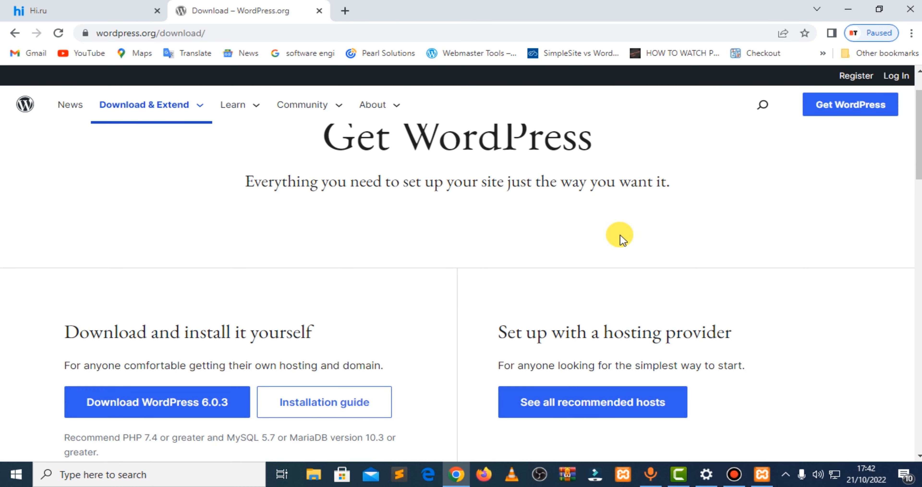
Step: Download WordPress 6.0.3 for self-installation and dismiss the thank-you message
{"action": "scroll", "coordinate": [118, 290], "scroll_direction": "down", "scroll_amount": 1}
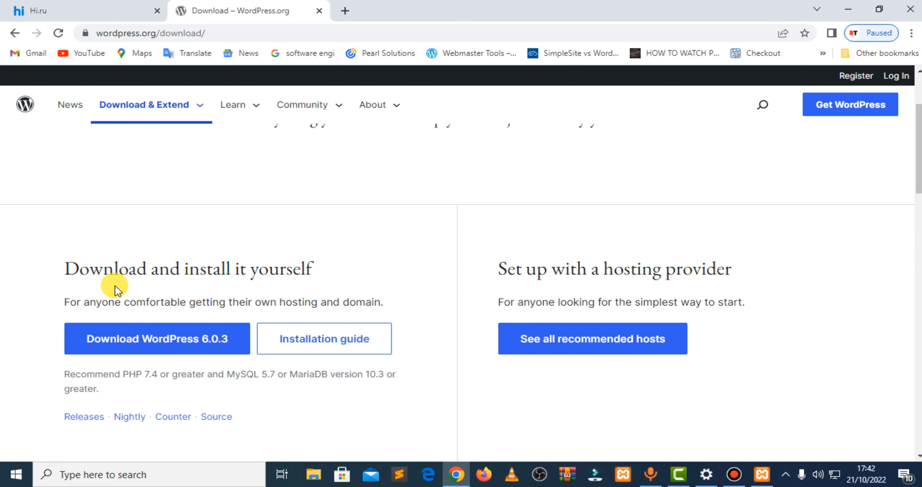
{"action": "left_click", "coordinate": [202, 342]}
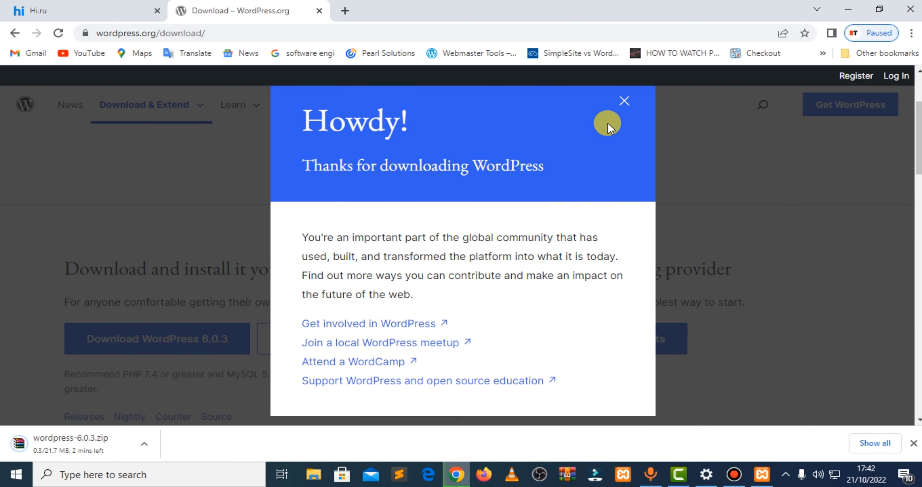
{"action": "left_click", "coordinate": [626, 98]}
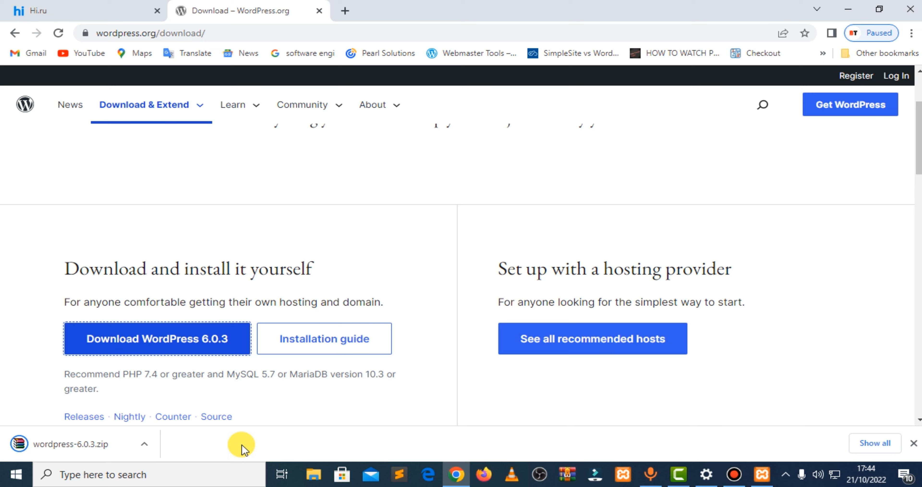
Step: Minimize the browser window to return to the desktop
{"action": "left_click", "coordinate": [912, 33]}
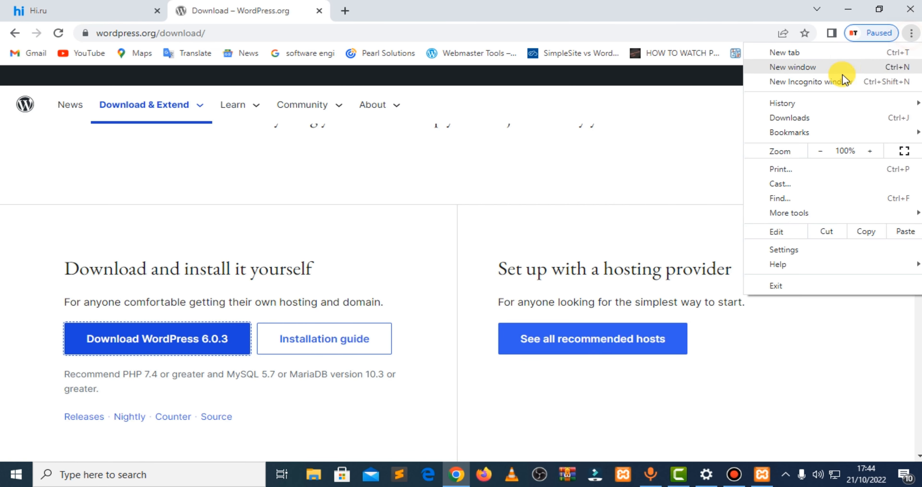
{"action": "left_click", "coordinate": [552, 150]}
{"action": "scroll", "coordinate": [342, 240], "scroll_direction": "down", "scroll_amount": 10}
{"action": "scroll", "coordinate": [745, 143], "scroll_direction": "up", "scroll_amount": 12}
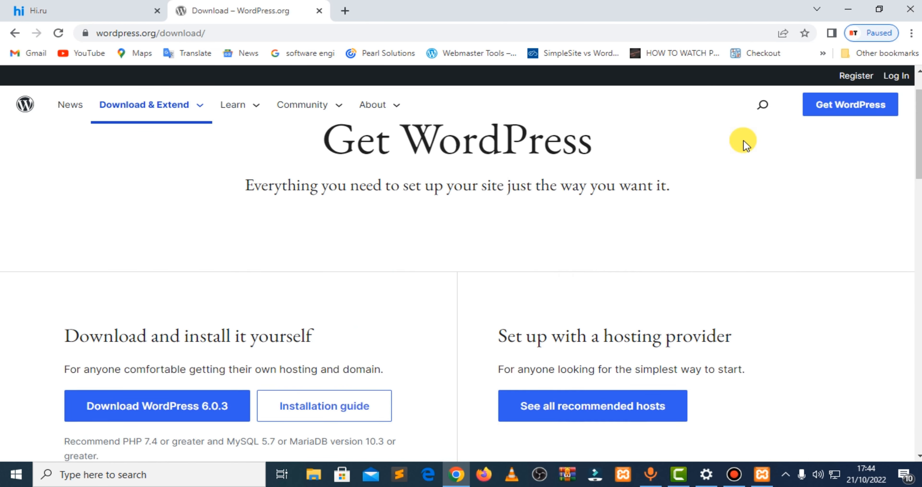
{"action": "left_click", "coordinate": [848, 9]}
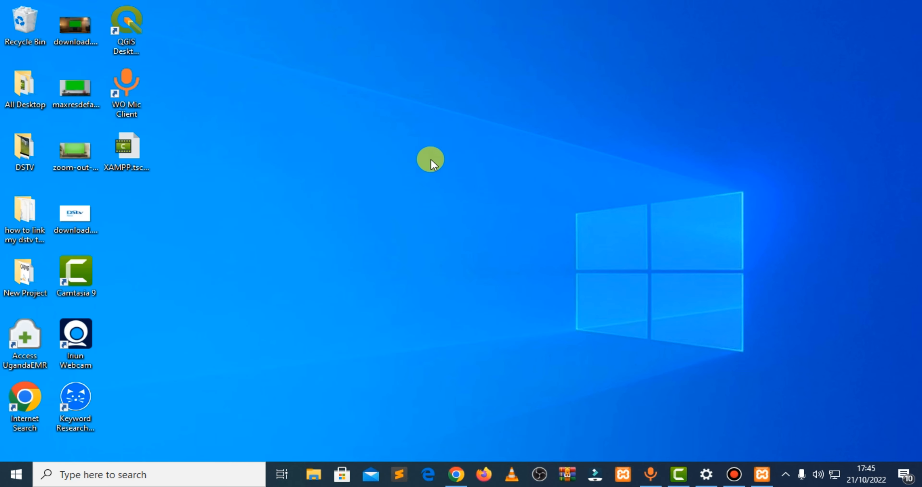
Step: Open the Downloads folder in File Explorer and select the downloaded wordpress-6.0.3.zip archive
{"action": "left_click", "coordinate": [313, 472]}
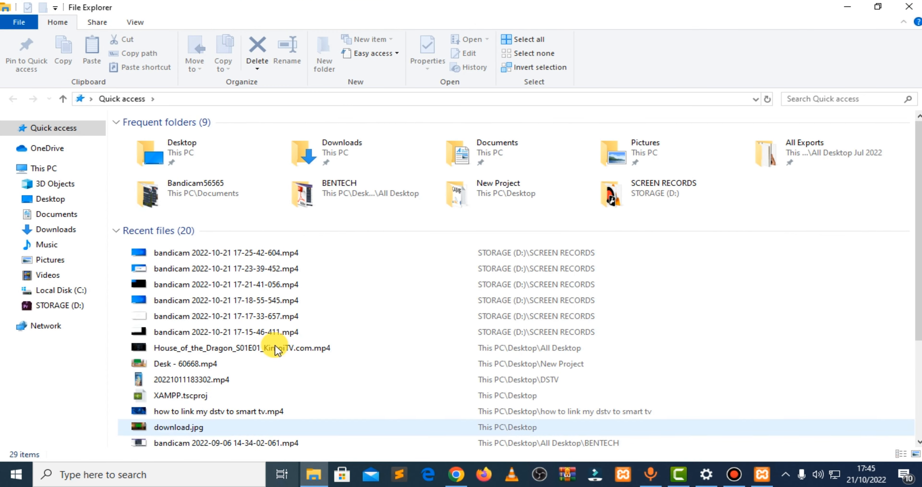
{"action": "left_click", "coordinate": [74, 227]}
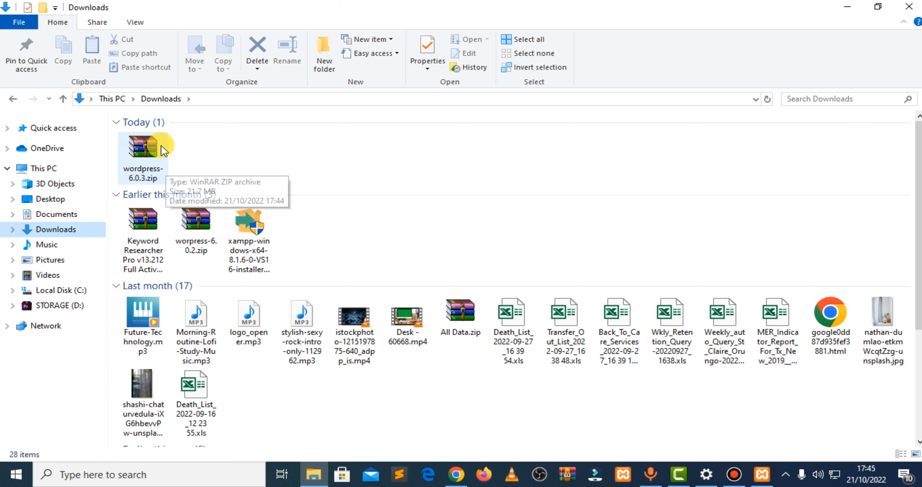
{"action": "left_click", "coordinate": [162, 149]}
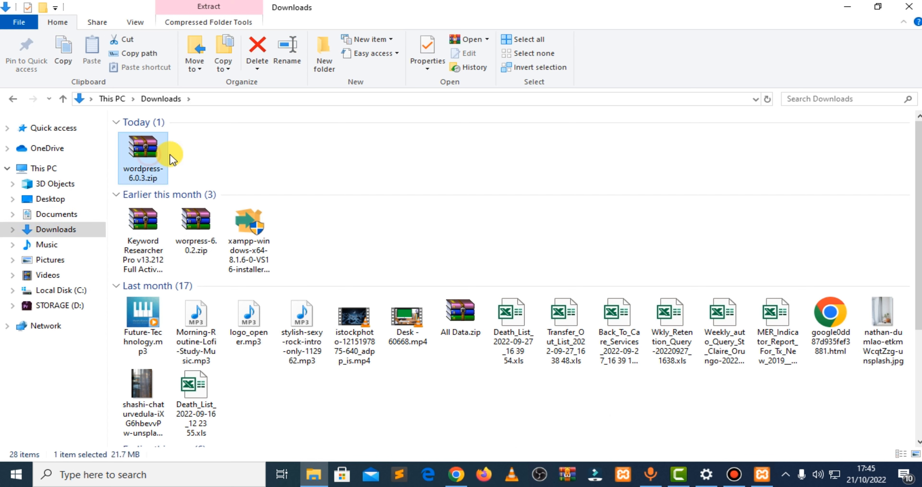
{"action": "left_click", "coordinate": [264, 239]}
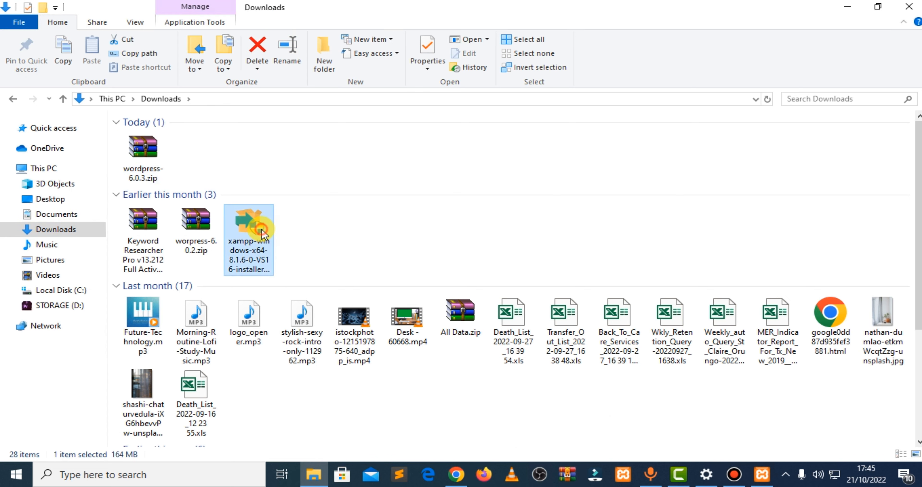
{"action": "left_click", "coordinate": [153, 162]}
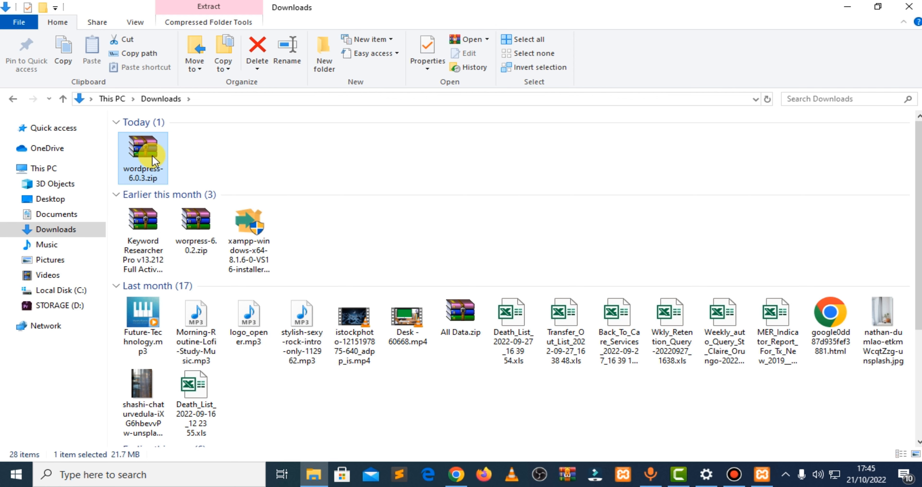
Step: Browse to the htdocs folder inside xampp on Local Disk (C:) to view the site location
{"action": "left_click", "coordinate": [77, 289]}
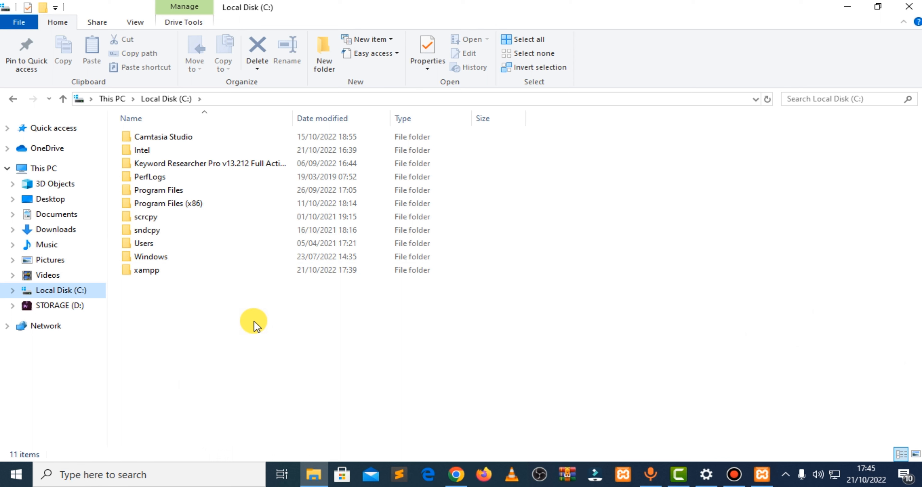
{"action": "double_click", "coordinate": [157, 273]}
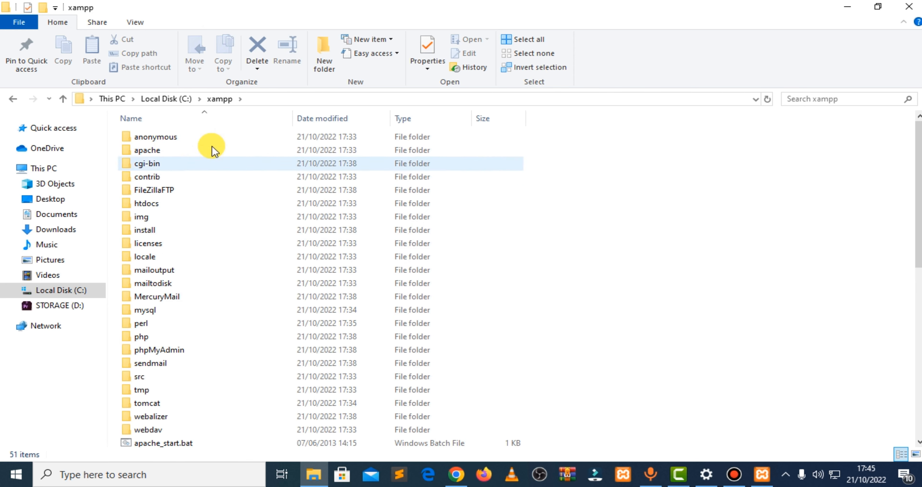
{"action": "double_click", "coordinate": [156, 204]}
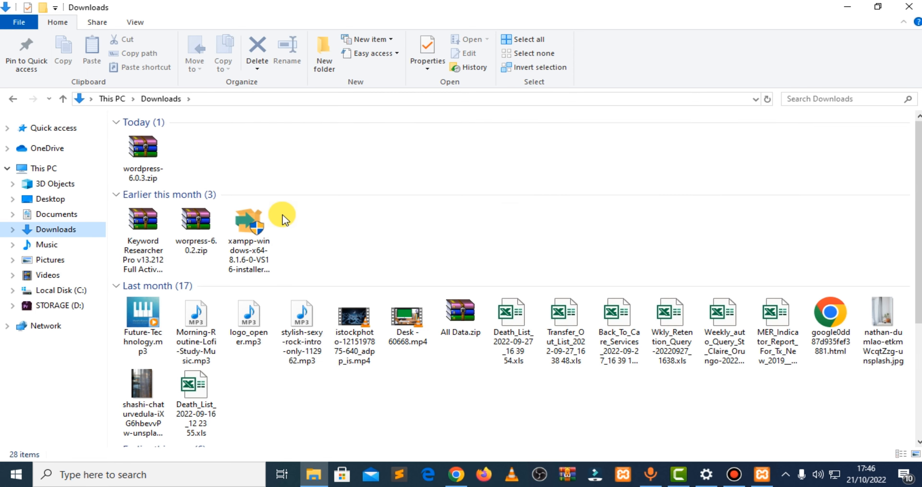
Step: Cut wordpress-6.0.3.zip from the Downloads folder
{"action": "left_click", "coordinate": [138, 145]}
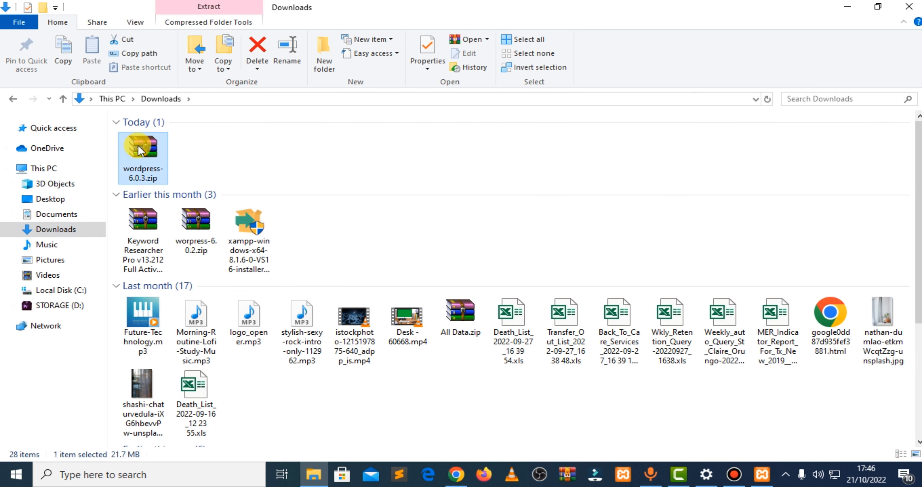
{"action": "right_click", "coordinate": [138, 145]}
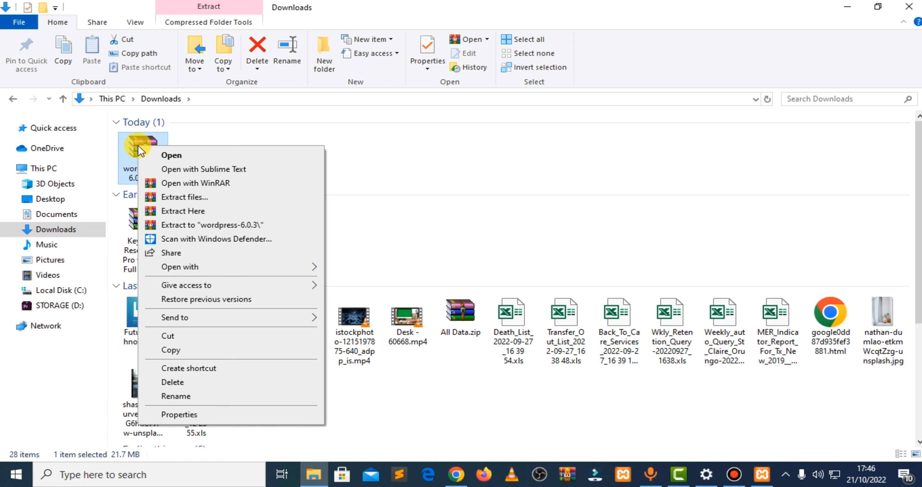
{"action": "left_click", "coordinate": [172, 334]}
Step: Open the htdocs folder inside the xampp folder on Local Disk (C:)
{"action": "left_click", "coordinate": [72, 290]}
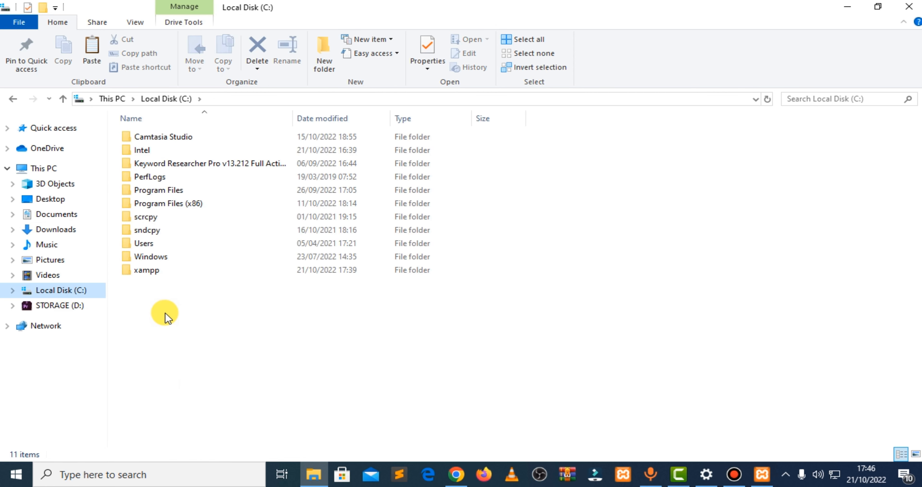
{"action": "double_click", "coordinate": [147, 269]}
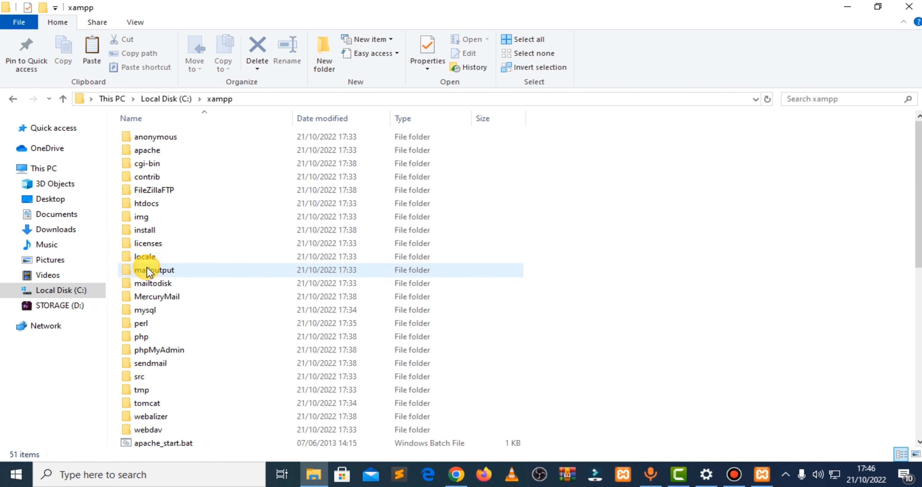
{"action": "left_click", "coordinate": [152, 207]}
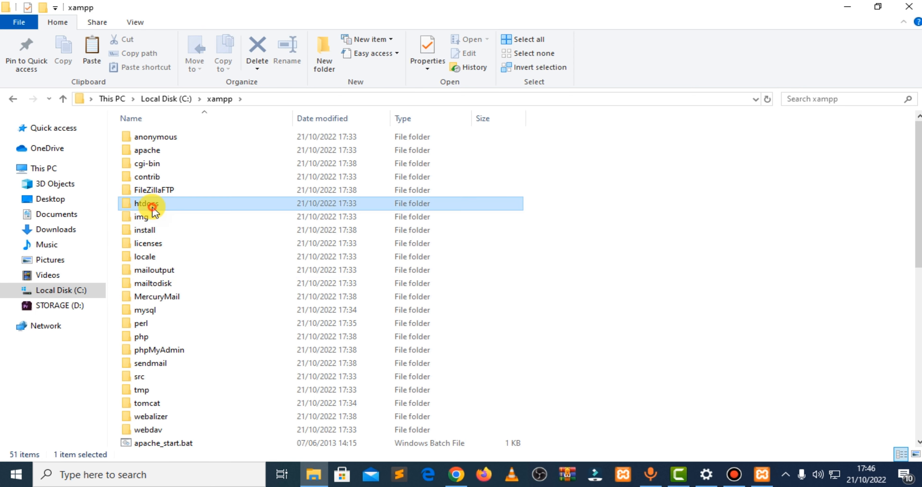
{"action": "double_click", "coordinate": [152, 206]}
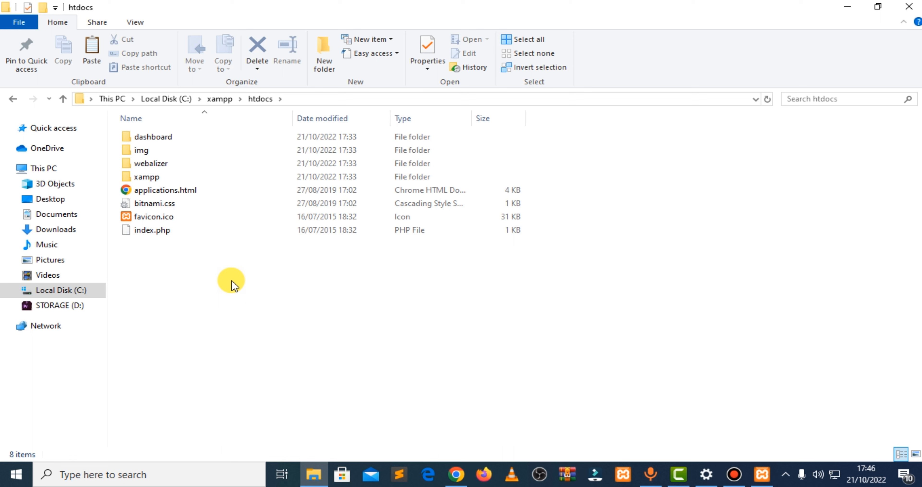
Step: Create a new folder named bentech inside htdocs
{"action": "right_click", "coordinate": [231, 281]}
{"action": "mouse_move", "coordinate": [299, 251]}
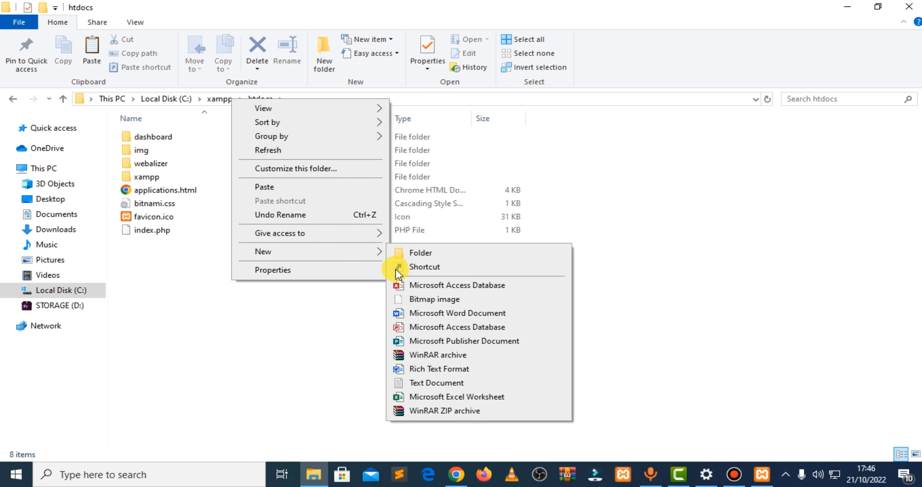
{"action": "left_click", "coordinate": [431, 257]}
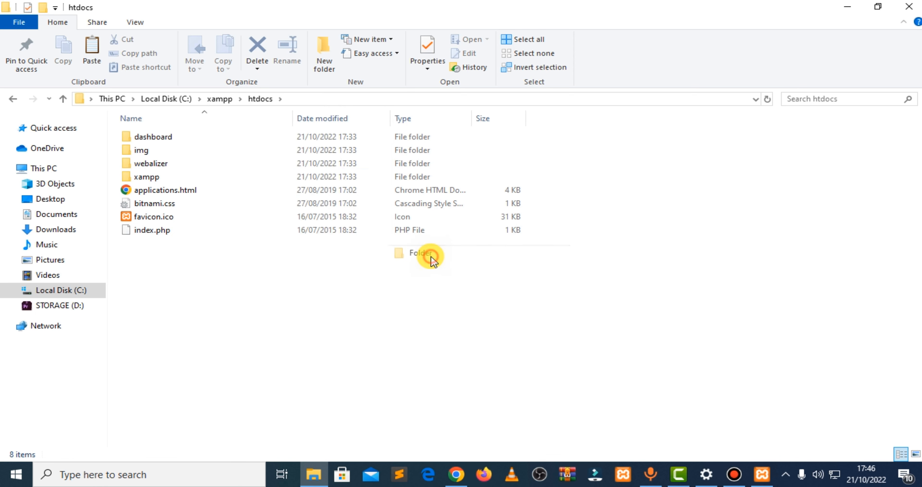
{"action": "type", "text": "BN"}
{"action": "key", "text": "BackSpace"}
{"action": "key", "text": "BackSpace"}
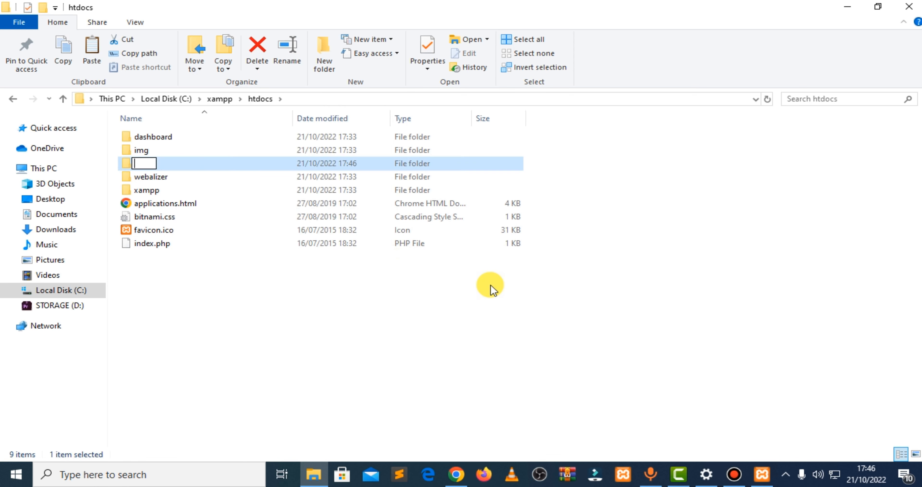
{"action": "type", "text": "bentecvh"}
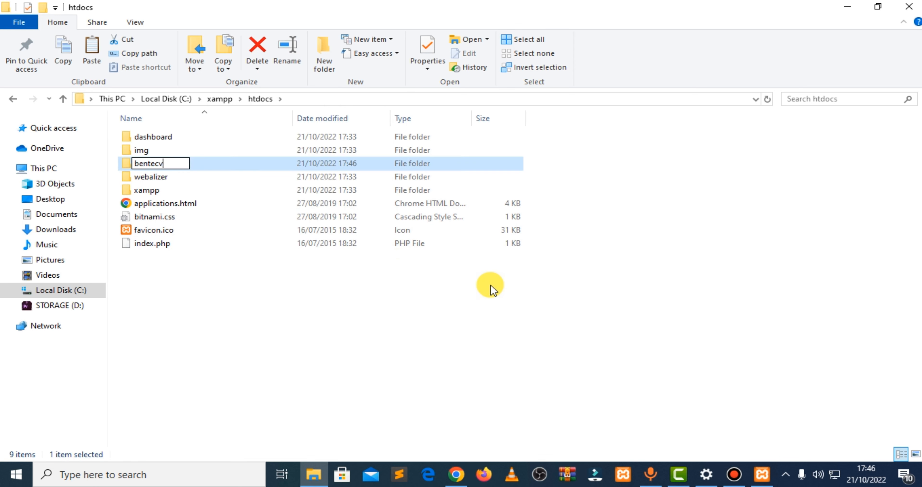
{"action": "key", "text": "BackSpace"}
{"action": "type", "text": "h"}
{"action": "key", "text": "Return"}
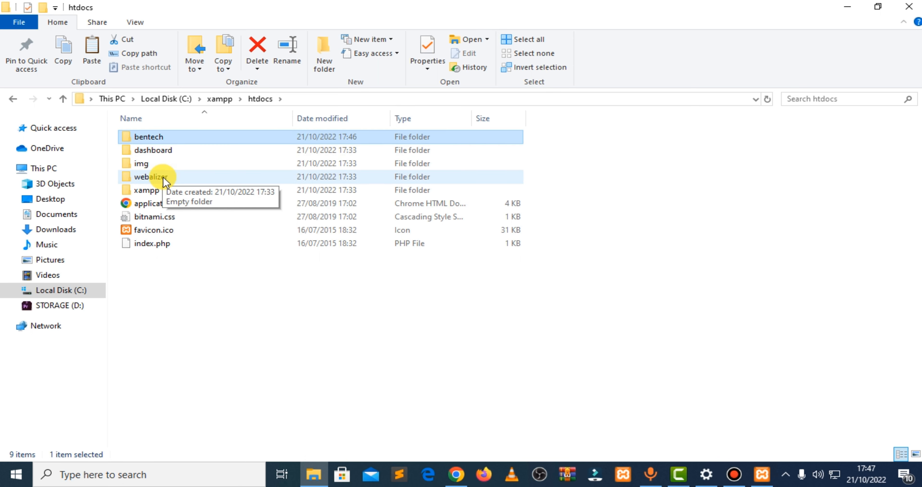
Step: Paste wordpress-6.0.3.zip into htdocs, then look inside the bentech folder and return to htdocs
{"action": "right_click", "coordinate": [186, 286]}
{"action": "left_click", "coordinate": [220, 193]}
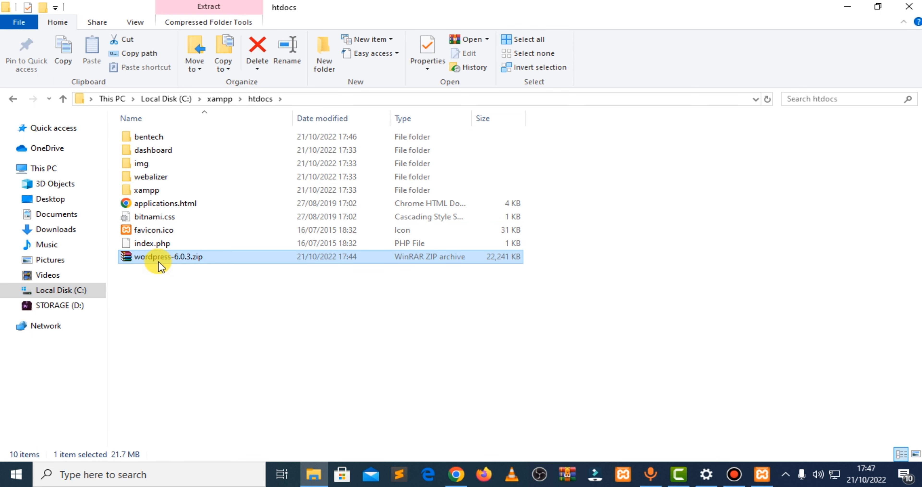
{"action": "left_click", "coordinate": [161, 137]}
{"action": "double_click", "coordinate": [161, 137]}
{"action": "left_click", "coordinate": [13, 98]}
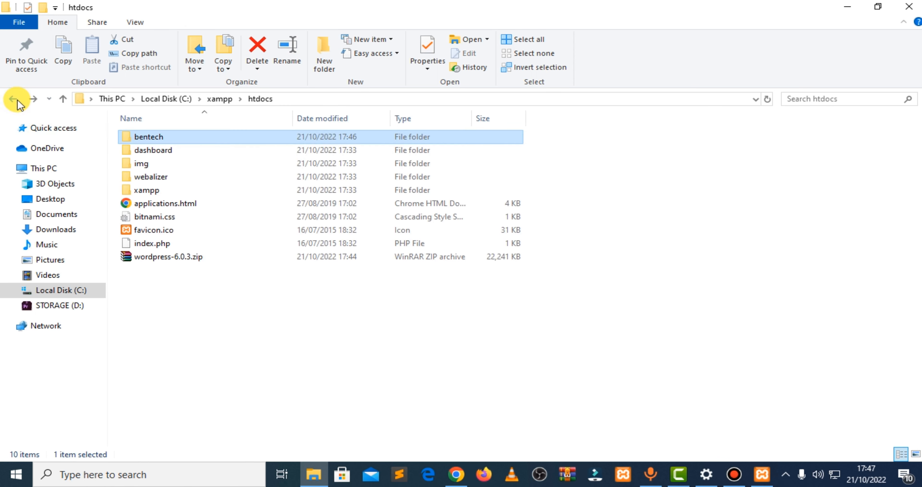
Step: Open the wordpress-6.0.3.zip archive from htdocs in WinRAR and go into its wordpress folder
{"action": "left_click", "coordinate": [166, 258]}
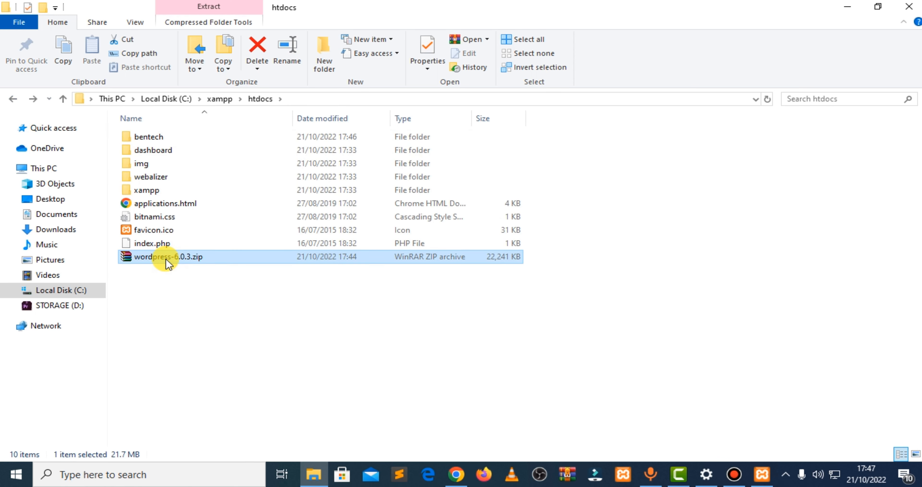
{"action": "right_click", "coordinate": [166, 258]}
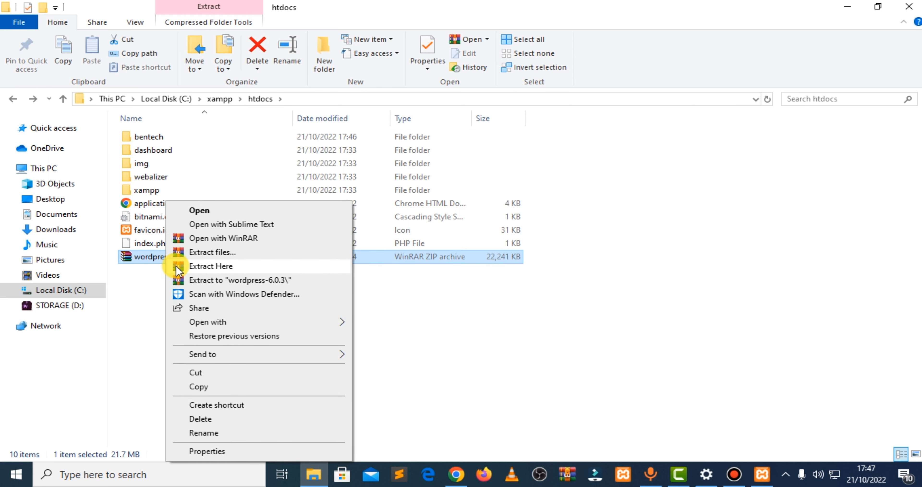
{"action": "left_click", "coordinate": [200, 210]}
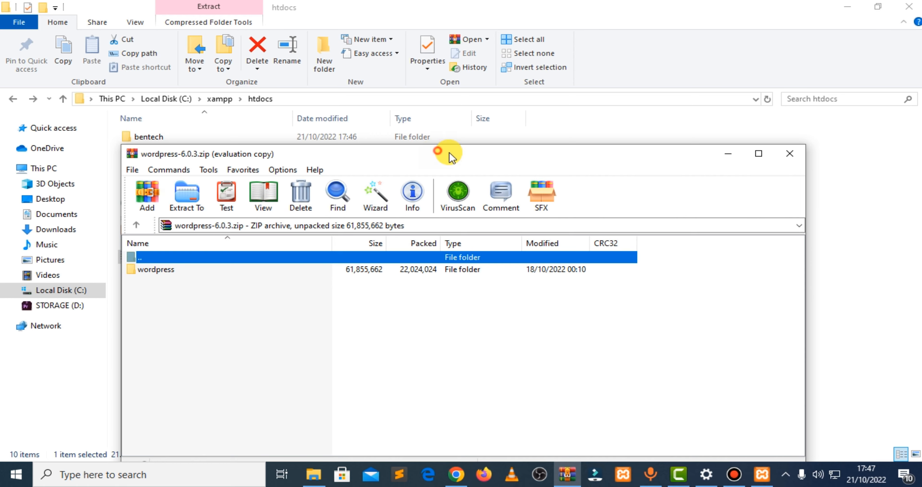
{"action": "left_click", "coordinate": [602, 336]}
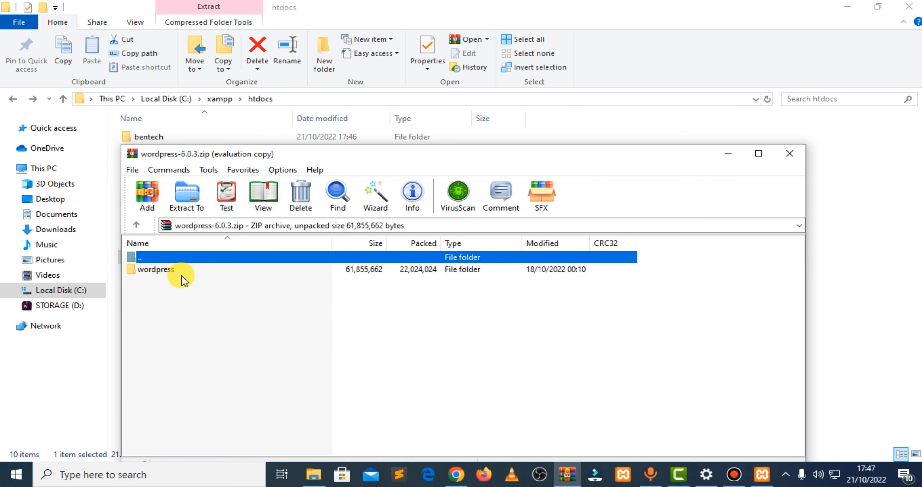
{"action": "double_click", "coordinate": [165, 272]}
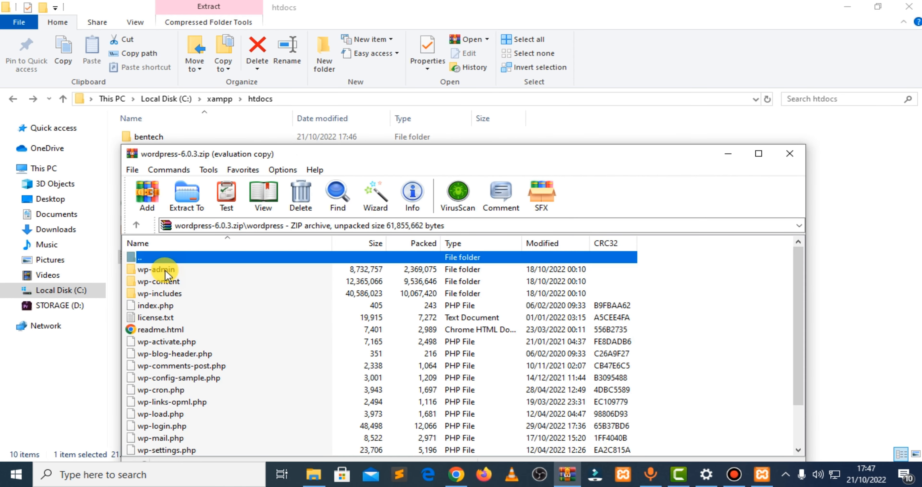
Step: Extract the contents of the archive's wordpress folder to C:\xampp\htdocs\bentech and close the archive
{"action": "left_click", "coordinate": [186, 203]}
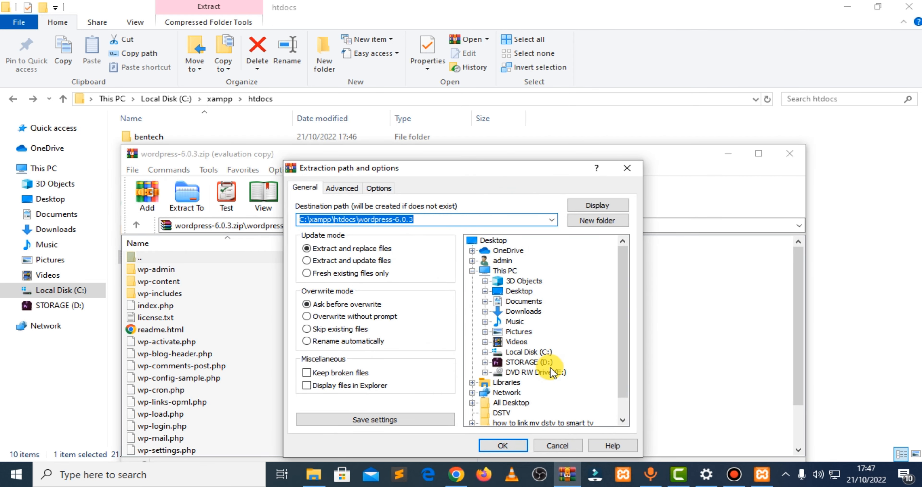
{"action": "double_click", "coordinate": [532, 352]}
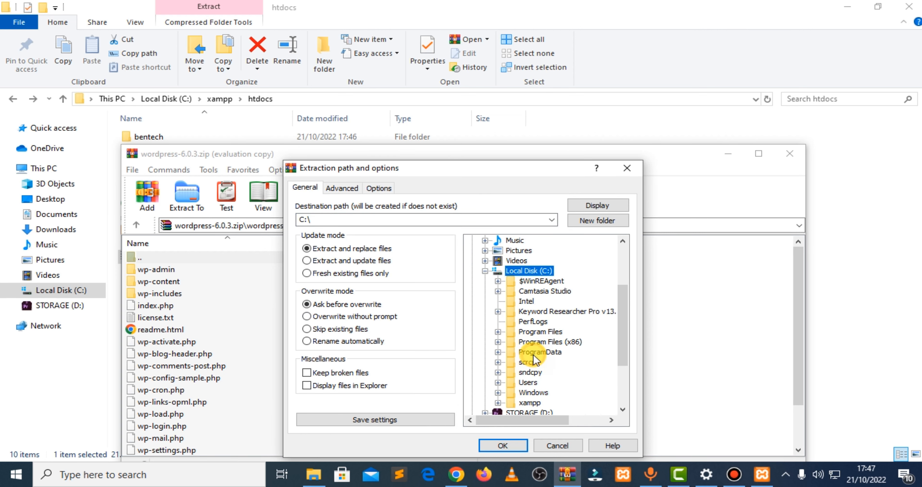
{"action": "double_click", "coordinate": [534, 403]}
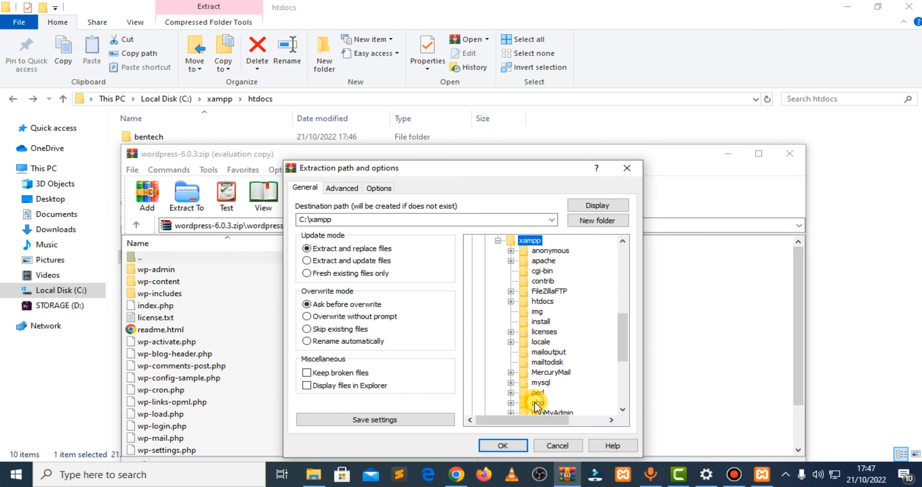
{"action": "double_click", "coordinate": [543, 302]}
{"action": "left_click", "coordinate": [556, 311]}
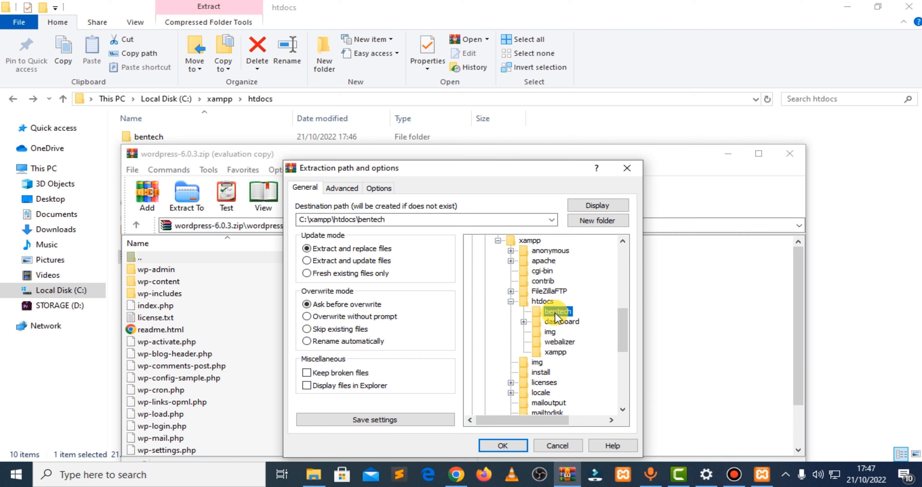
{"action": "left_click", "coordinate": [504, 446]}
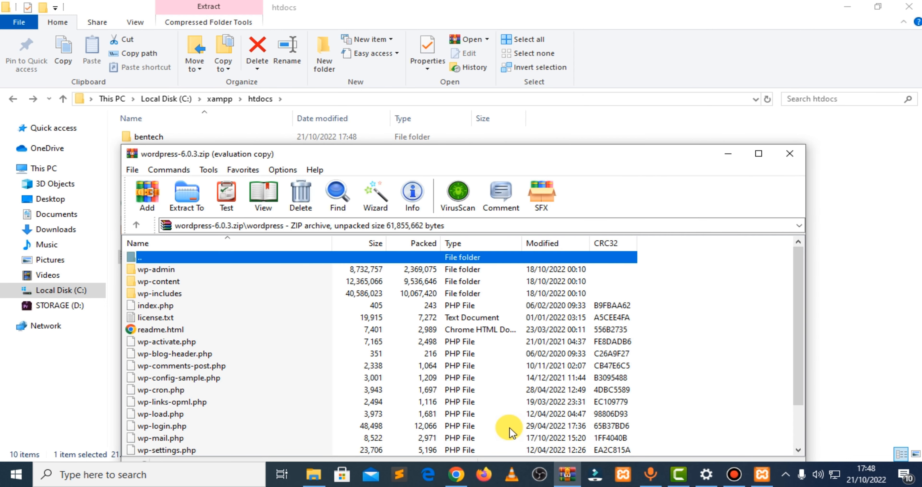
{"action": "left_click", "coordinate": [802, 154]}
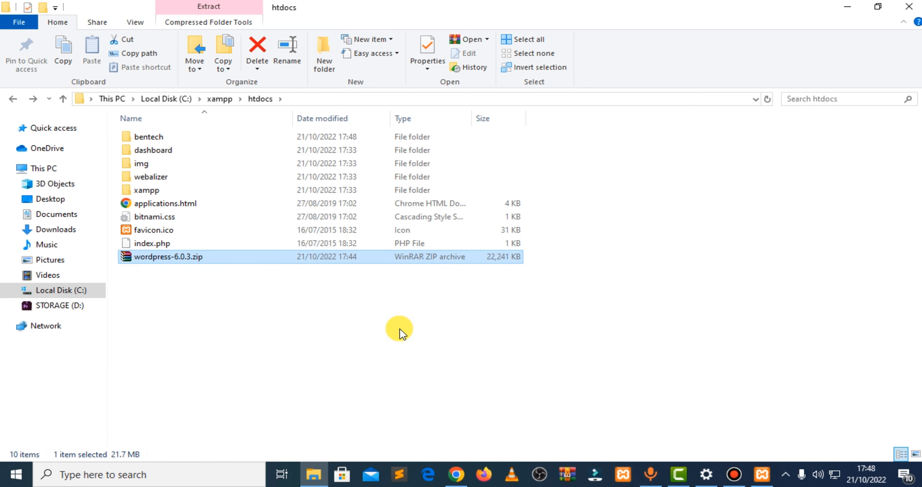
Step: Extract wordpress-6.0.3.zip directly into htdocs, then look inside the extracted wordpress folder and return to htdocs
{"action": "right_click", "coordinate": [173, 260]}
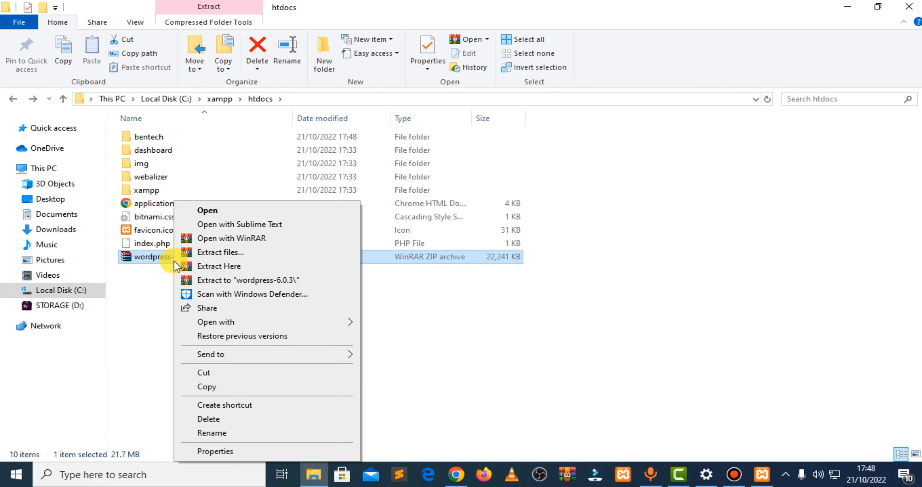
{"action": "left_click", "coordinate": [225, 269]}
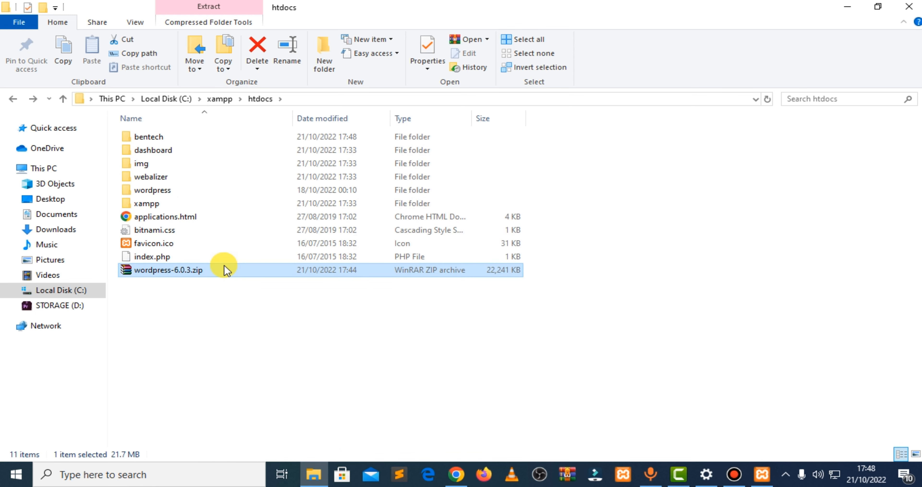
{"action": "double_click", "coordinate": [148, 190]}
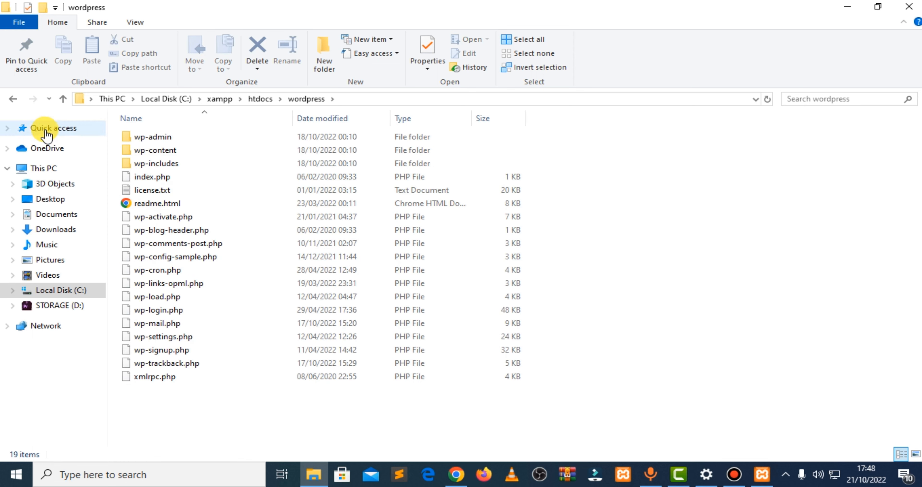
{"action": "left_click", "coordinate": [13, 98]}
Step: Rename the extracted wordpress folder in htdocs as bentechs
{"action": "right_click", "coordinate": [163, 192]}
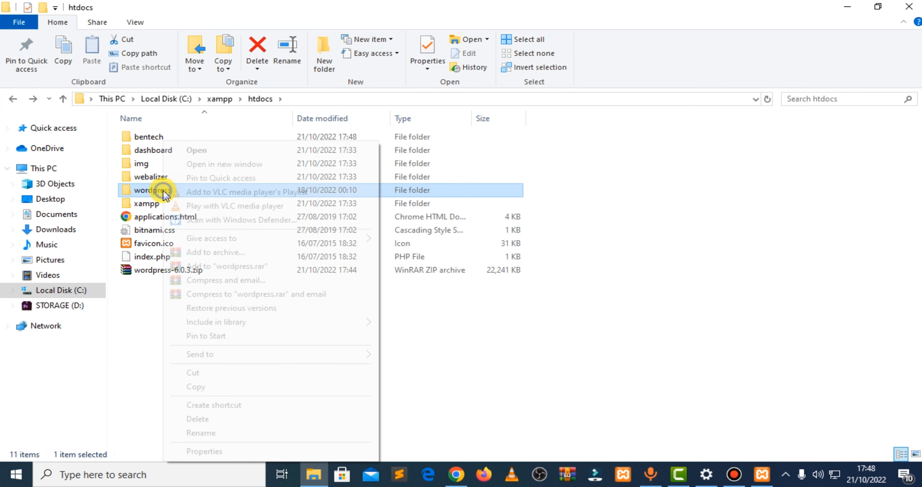
{"action": "left_click", "coordinate": [231, 432]}
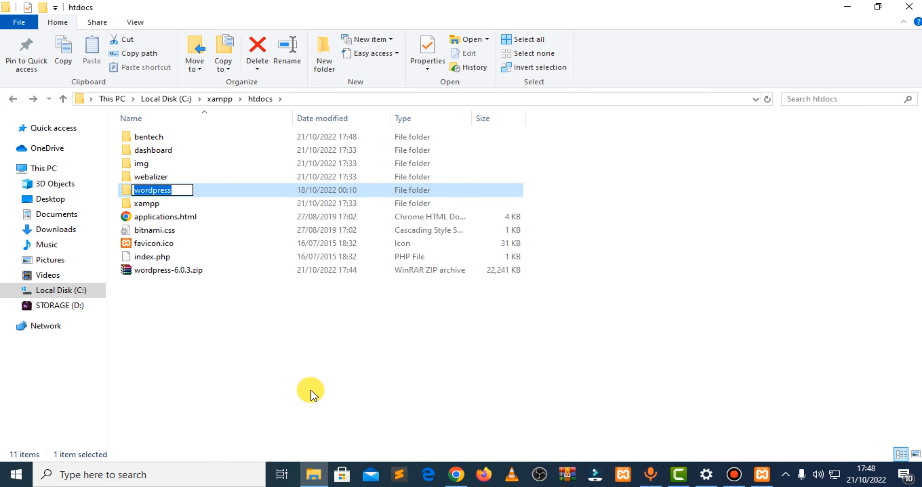
{"action": "type", "text": "bentechs"}
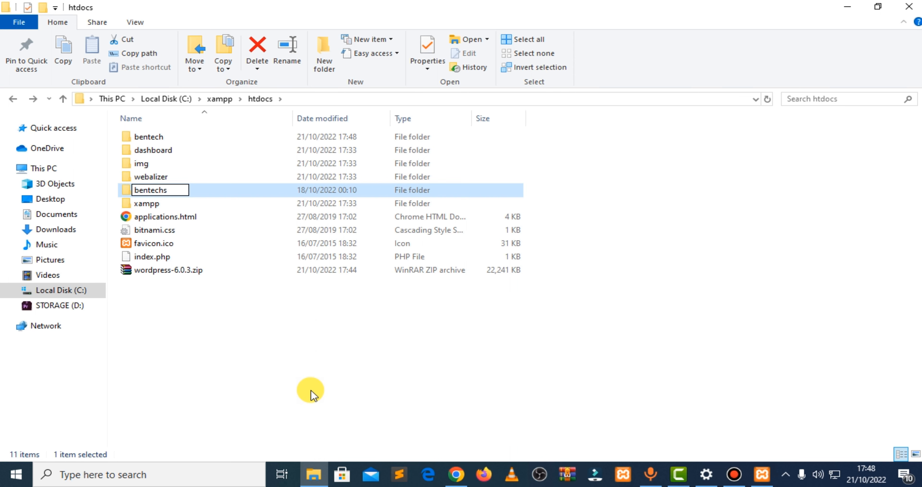
{"action": "key", "text": "Return"}
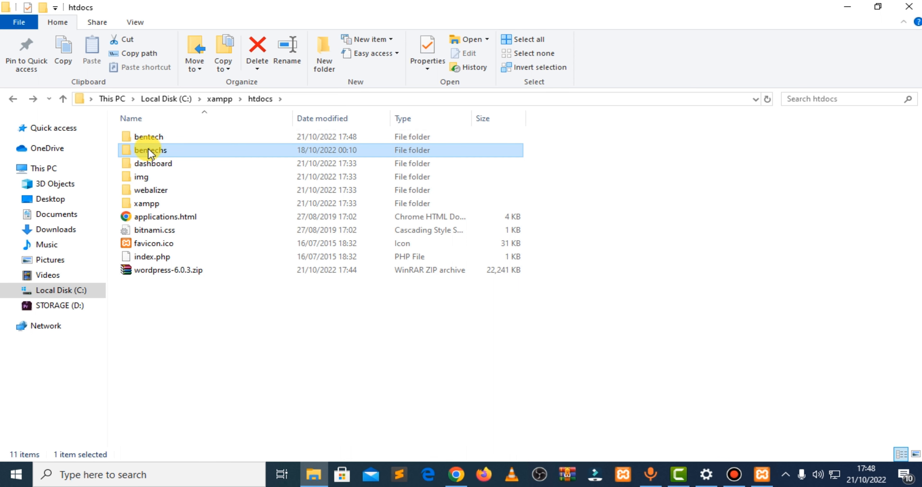
Step: Look inside the bentech and bentechs folders in htdocs, then close the folder window
{"action": "left_click", "coordinate": [150, 138]}
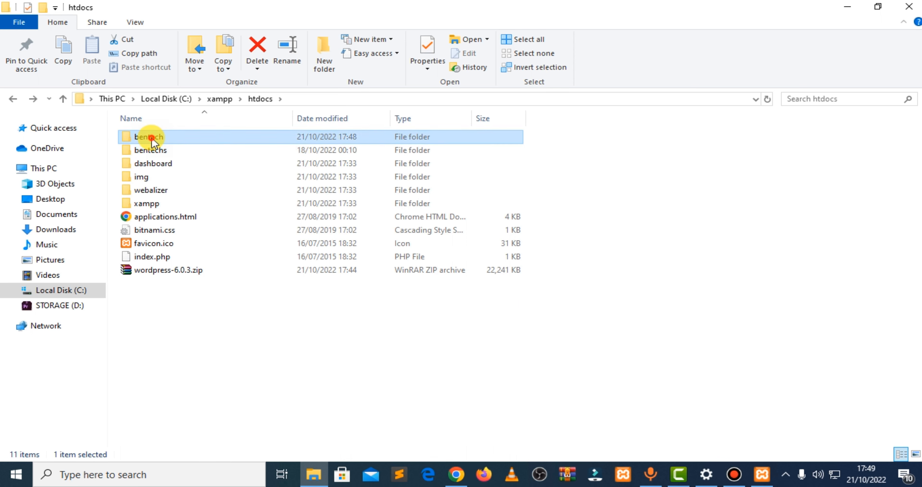
{"action": "double_click", "coordinate": [151, 137]}
{"action": "left_click", "coordinate": [11, 99]}
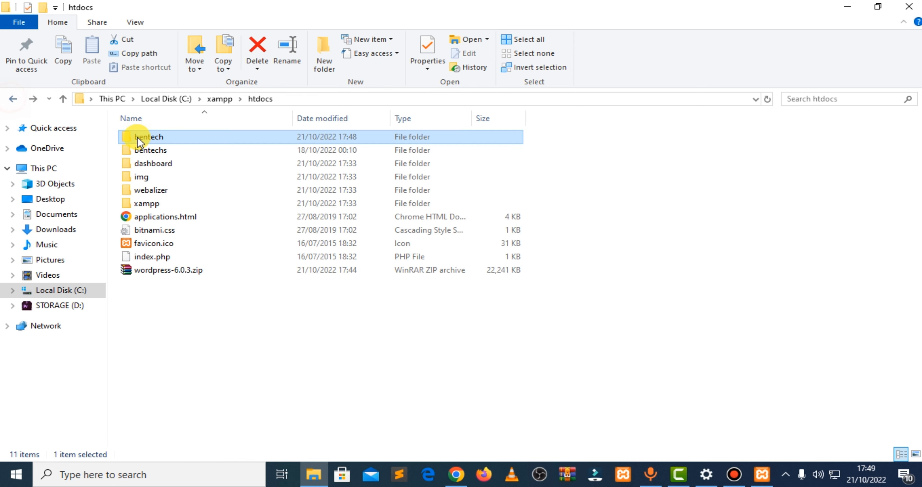
{"action": "double_click", "coordinate": [155, 151]}
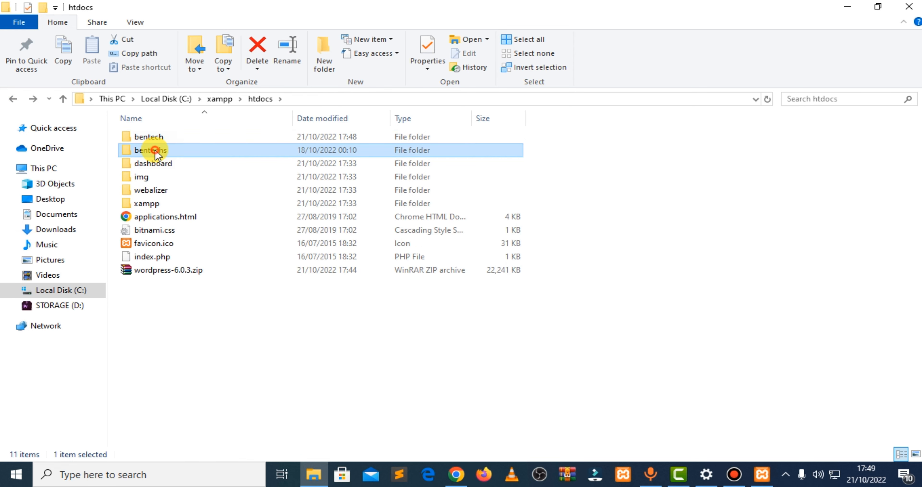
{"action": "left_click", "coordinate": [12, 99]}
{"action": "mouse_move", "coordinate": [174, 154]}
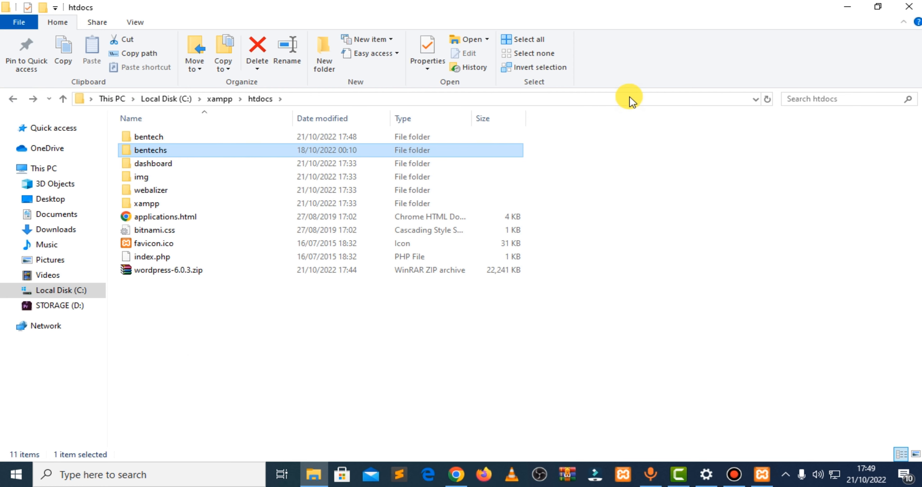
{"action": "left_click", "coordinate": [911, 6]}
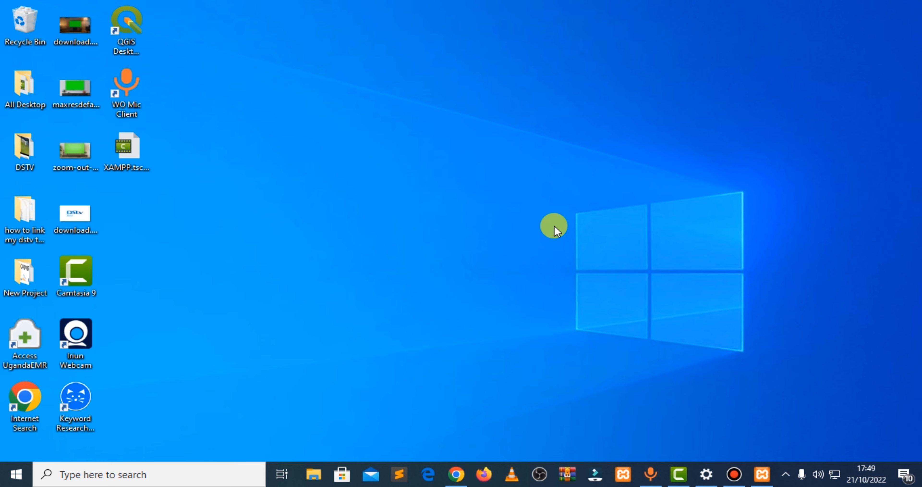
Step: Close the running XAMPP Control Panel, launch it again and move its window toward the middle of the desktop
{"action": "left_click", "coordinate": [762, 474]}
{"action": "left_click", "coordinate": [649, 38]}
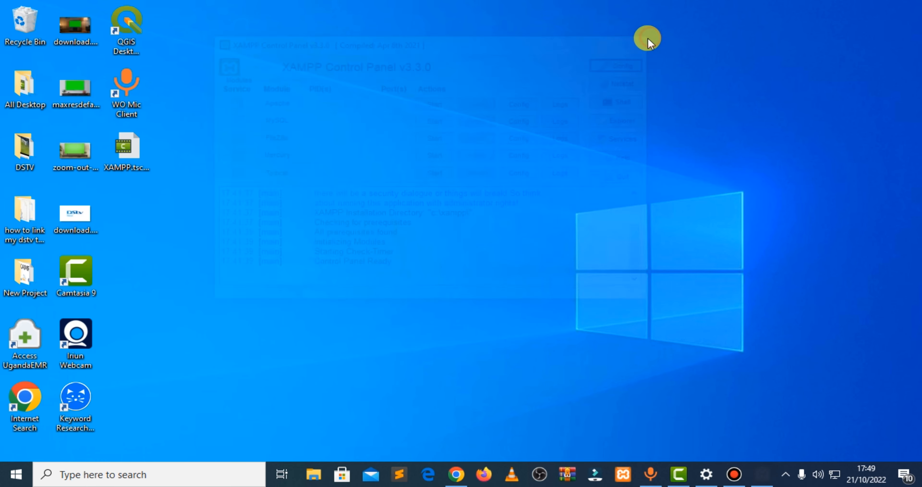
{"action": "left_click", "coordinate": [8, 476]}
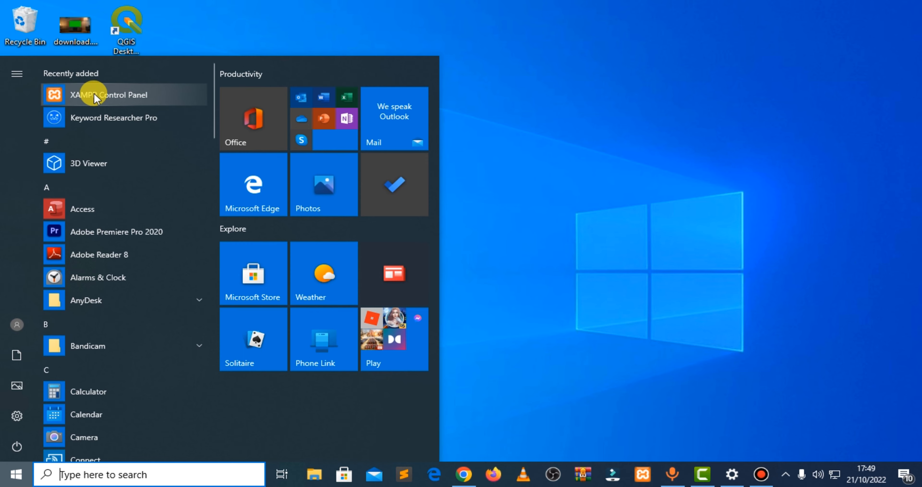
{"action": "left_click", "coordinate": [94, 93]}
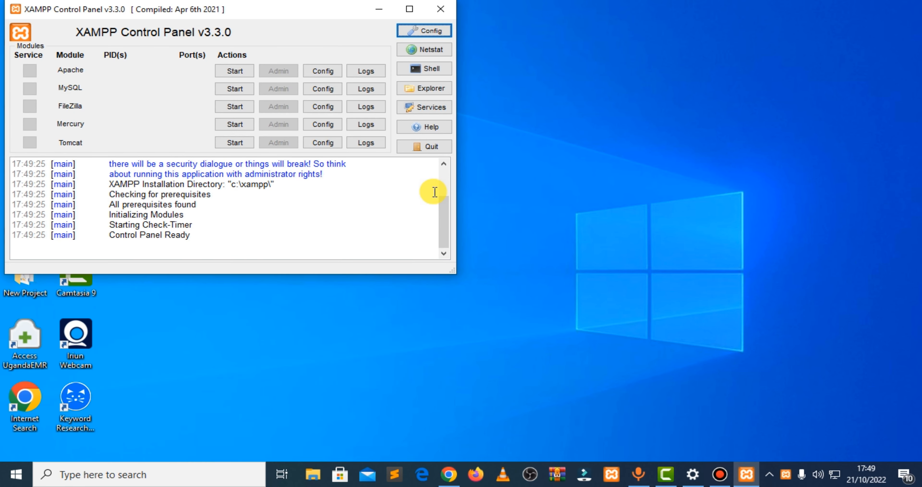
{"action": "left_click_drag", "start_coordinate": [243, 6], "coordinate": [385, 27]}
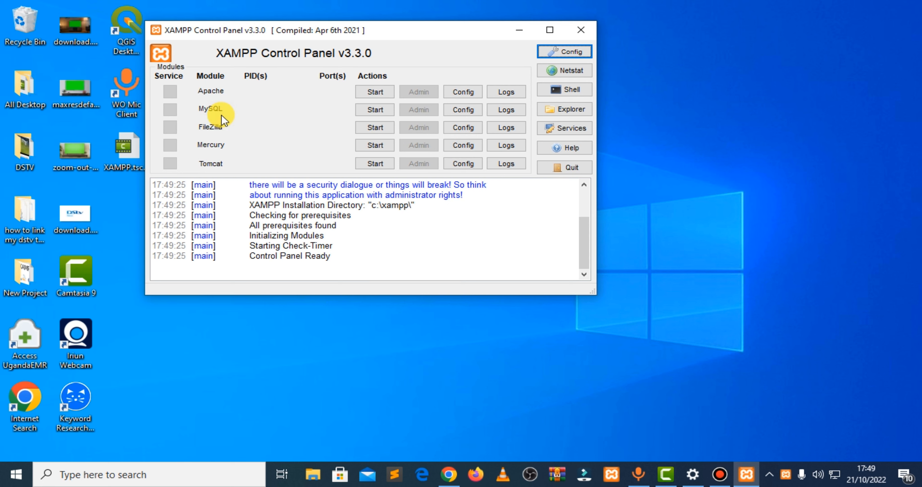
Step: Start the Apache and MySQL modules and allow mysqld.exe through the Windows firewall on private networks
{"action": "left_click", "coordinate": [371, 92]}
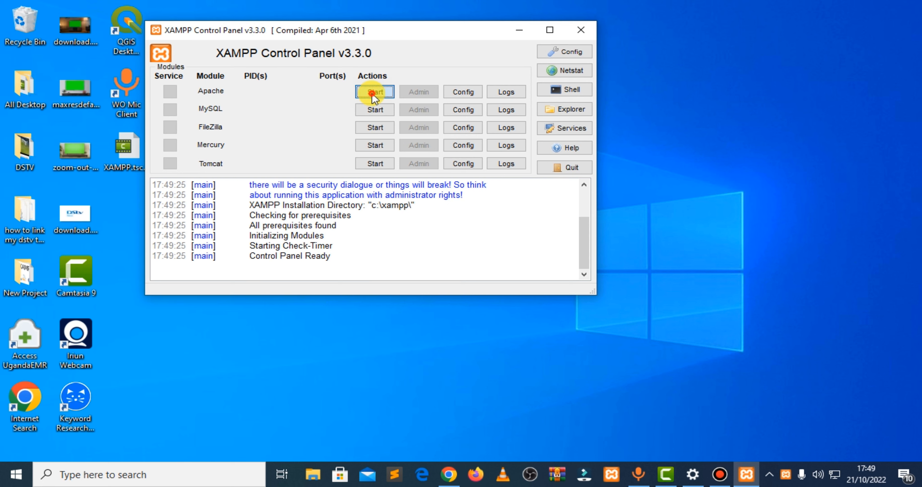
{"action": "left_click", "coordinate": [375, 112]}
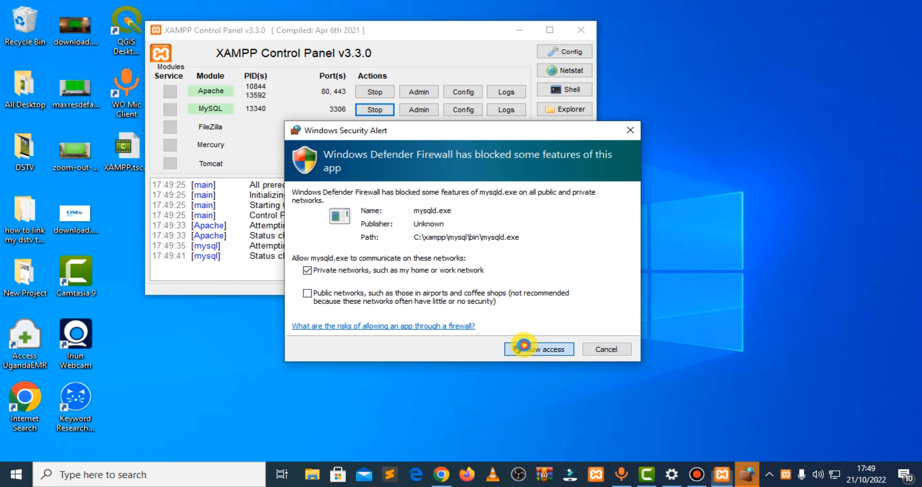
{"action": "left_click", "coordinate": [525, 344]}
{"action": "left_click", "coordinate": [525, 345]}
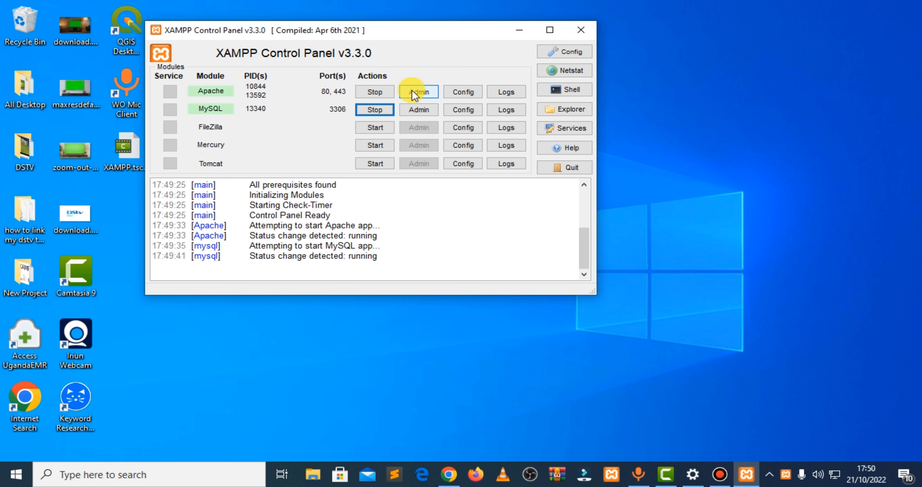
Step: Try to save autostart for the Apache and MySQL modules in the control panel configuration
{"action": "left_click", "coordinate": [560, 50]}
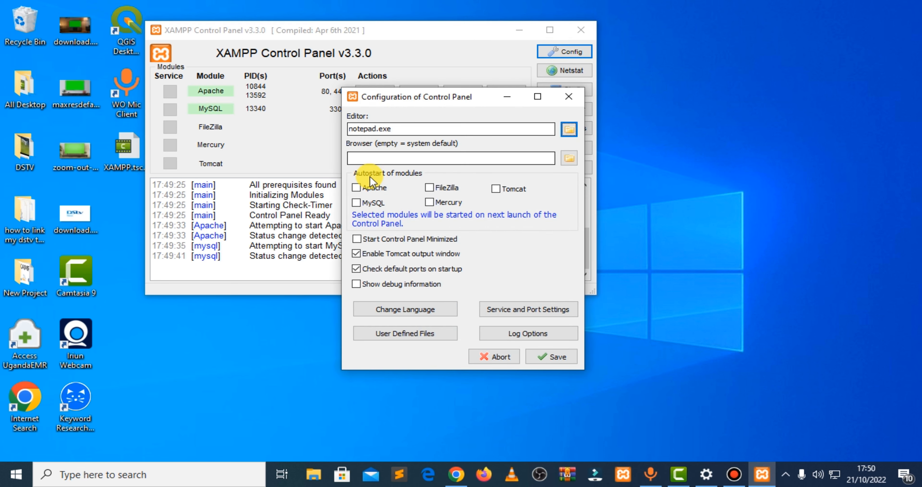
{"action": "left_click", "coordinate": [357, 188]}
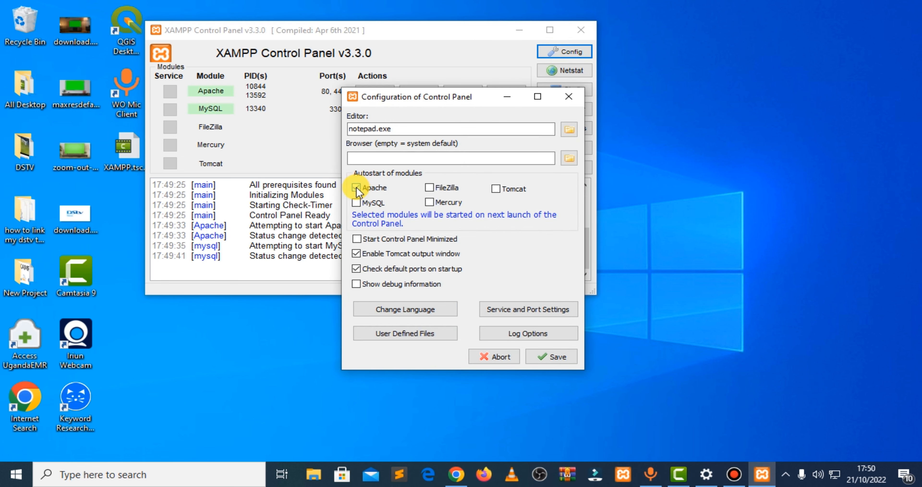
{"action": "left_click", "coordinate": [357, 202]}
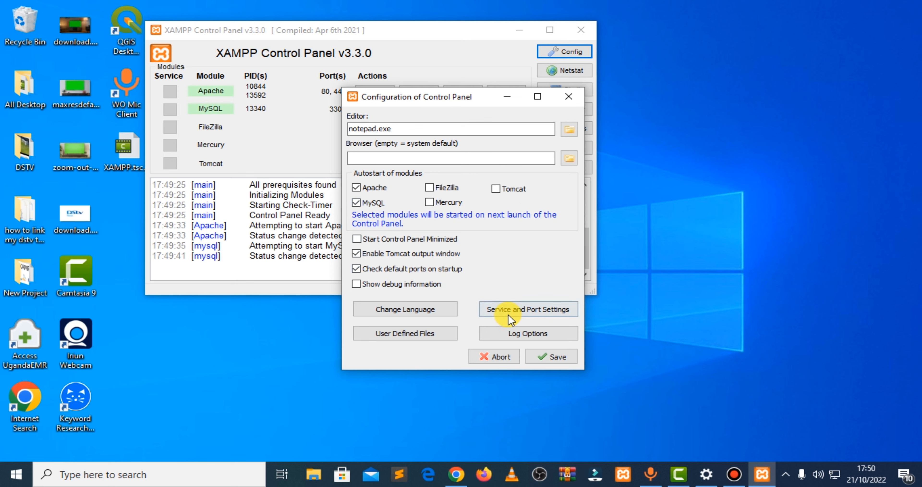
{"action": "left_click", "coordinate": [558, 356]}
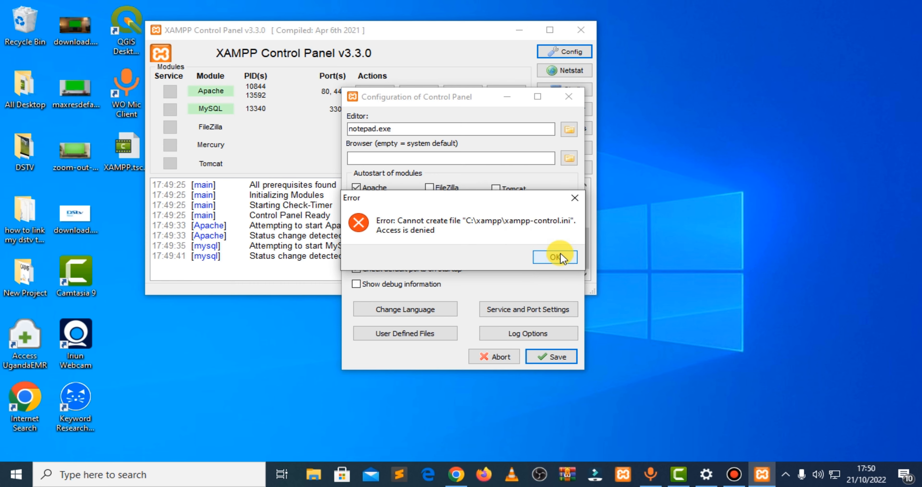
{"action": "left_click", "coordinate": [550, 257]}
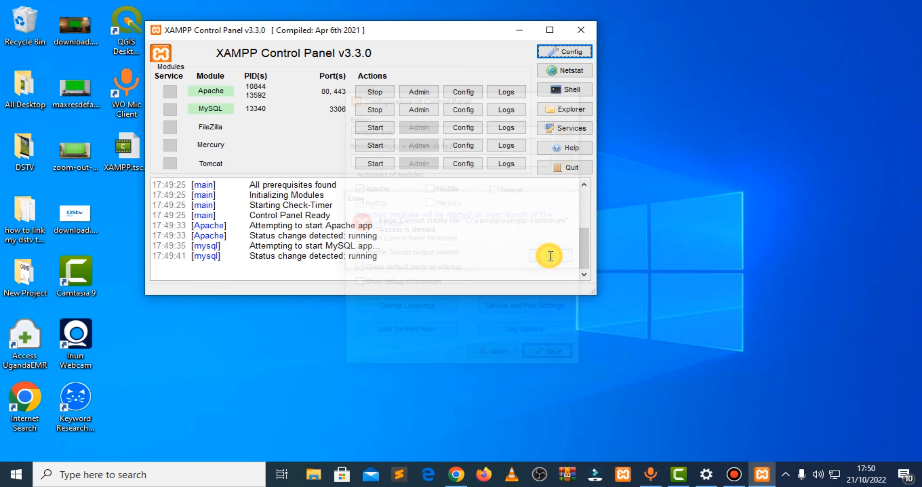
Step: Close the control panel, delete the xampp-control.ini file from C:\xampp, and close the folder window
{"action": "left_click", "coordinate": [582, 28]}
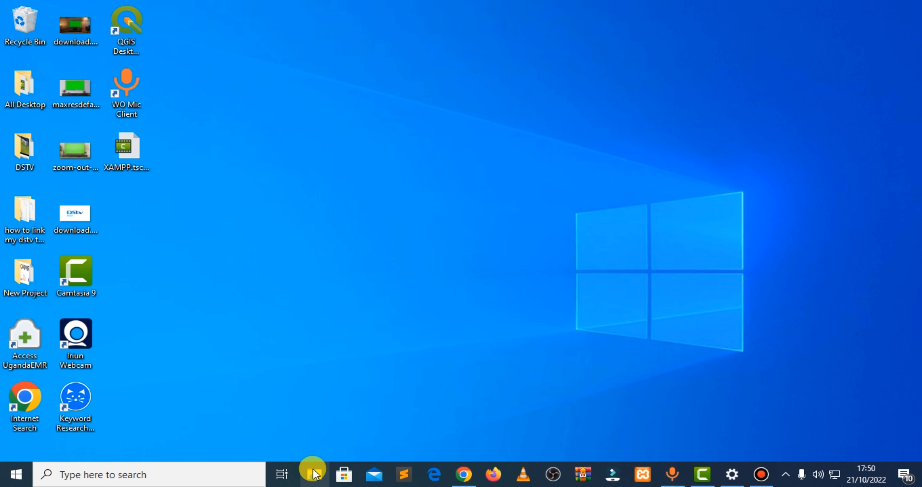
{"action": "left_click", "coordinate": [314, 472]}
{"action": "left_click", "coordinate": [61, 290]}
{"action": "double_click", "coordinate": [148, 269]}
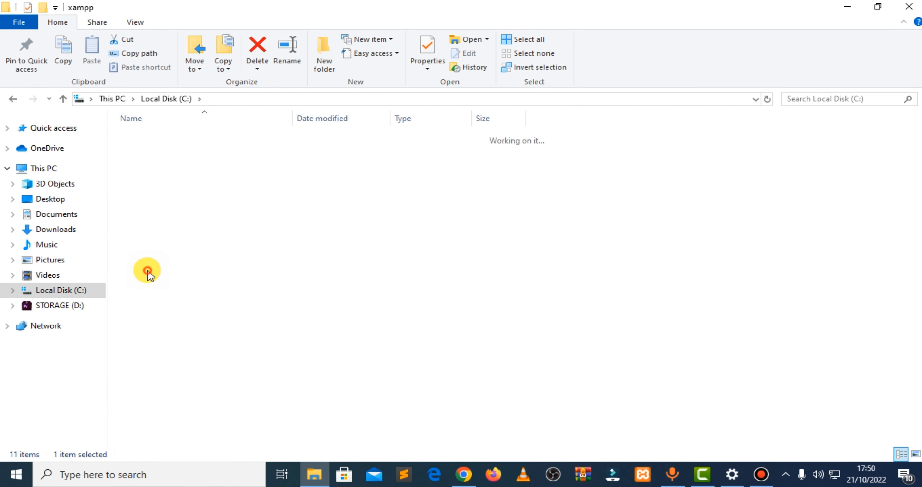
{"action": "scroll", "coordinate": [213, 286], "scroll_direction": "down", "scroll_amount": 5}
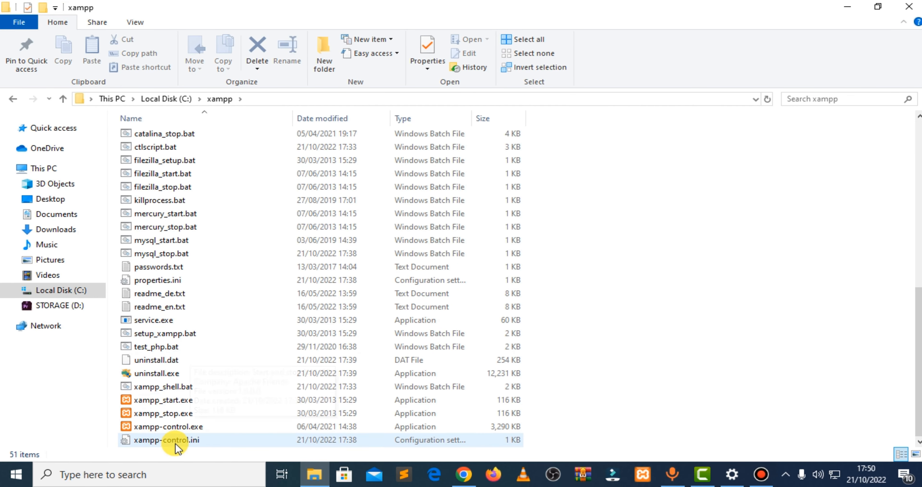
{"action": "left_click", "coordinate": [145, 440]}
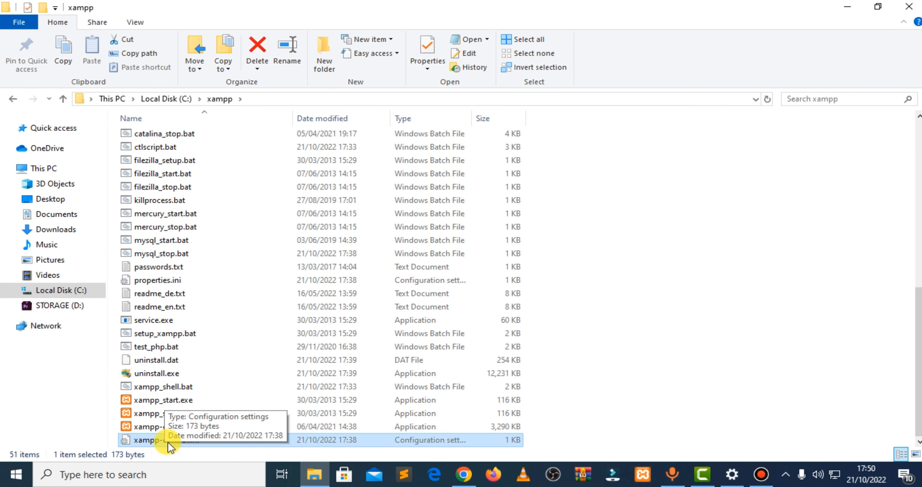
{"action": "right_click", "coordinate": [196, 440]}
{"action": "left_click", "coordinate": [230, 398]}
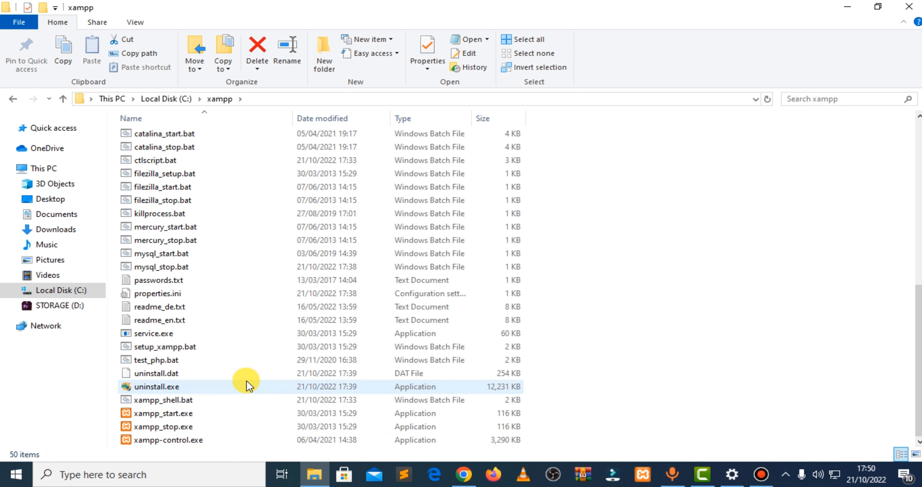
{"action": "left_click", "coordinate": [909, 6]}
Step: Launch the XAMPP Control Panel again and save English (US flag) as its language
{"action": "left_click", "coordinate": [9, 470]}
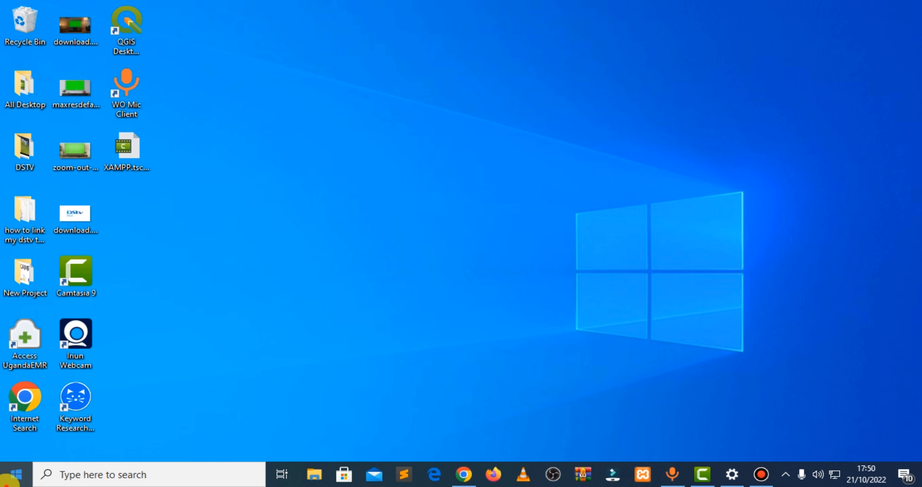
{"action": "left_click", "coordinate": [107, 99]}
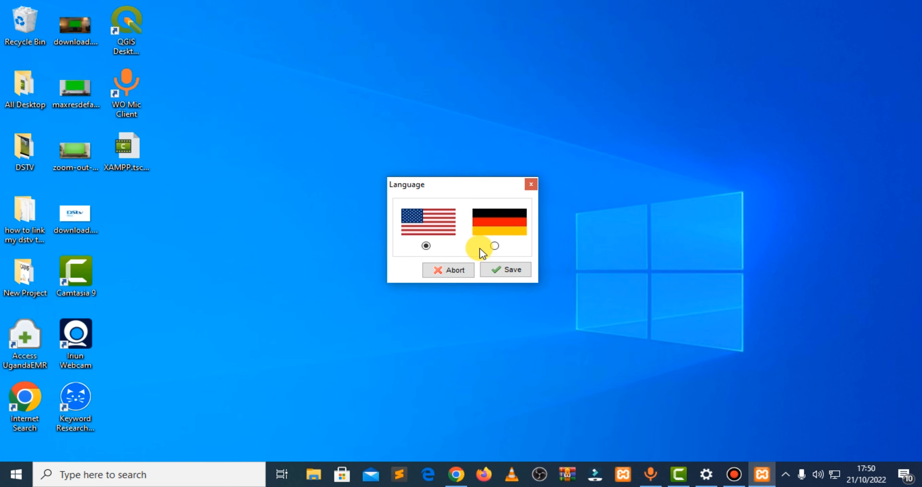
{"action": "left_click", "coordinate": [513, 269]}
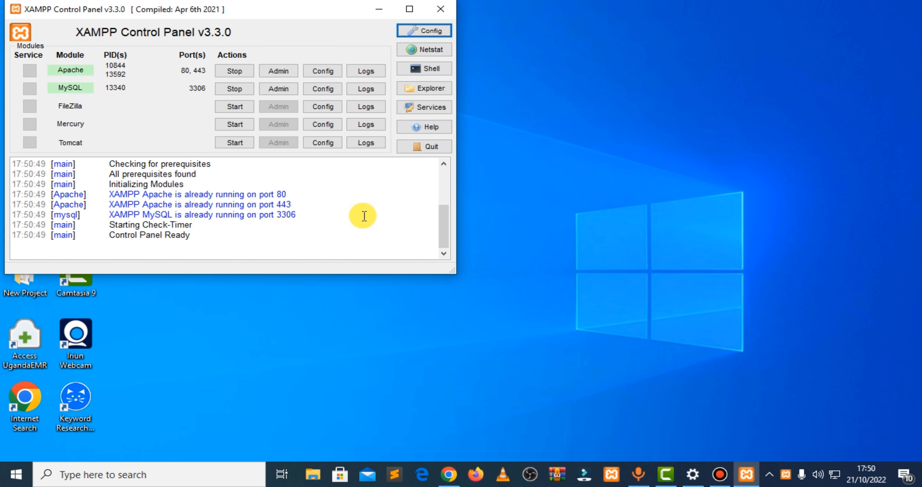
Step: Enable autostart for the Apache and MySQL modules in the control panel configuration and save it
{"action": "left_click", "coordinate": [427, 31]}
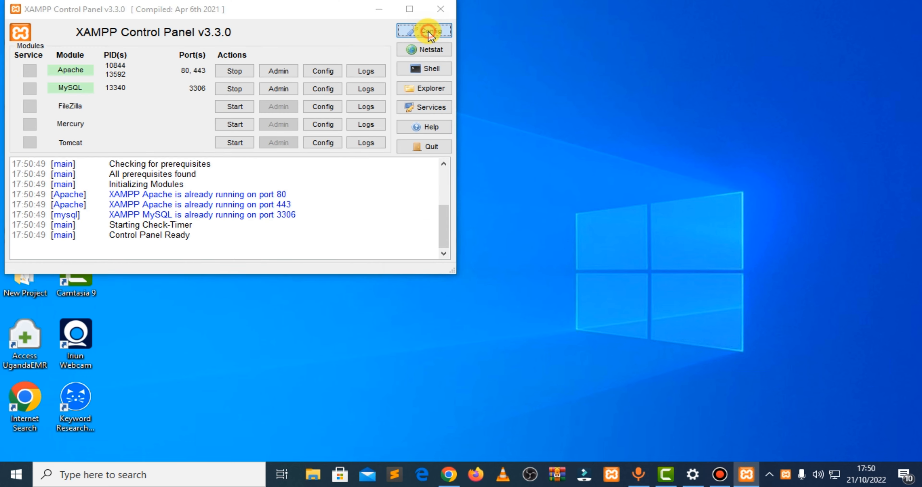
{"action": "left_click", "coordinate": [356, 189]}
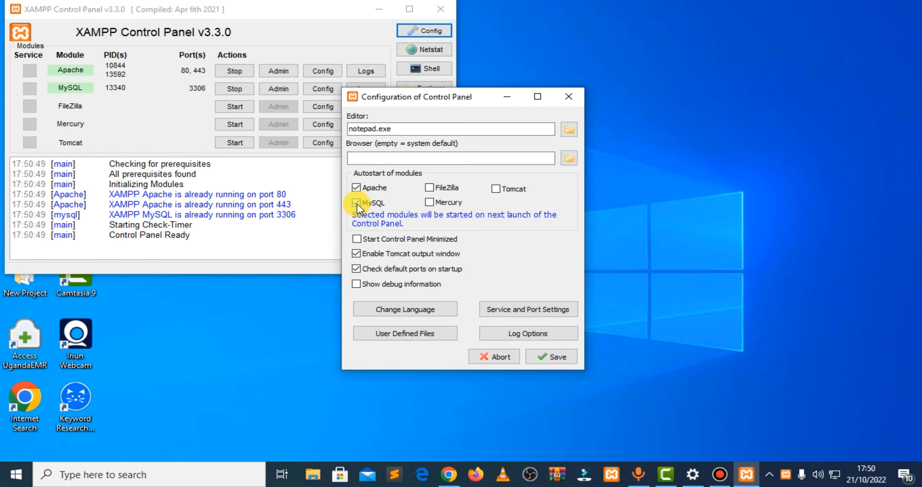
{"action": "left_click", "coordinate": [539, 355]}
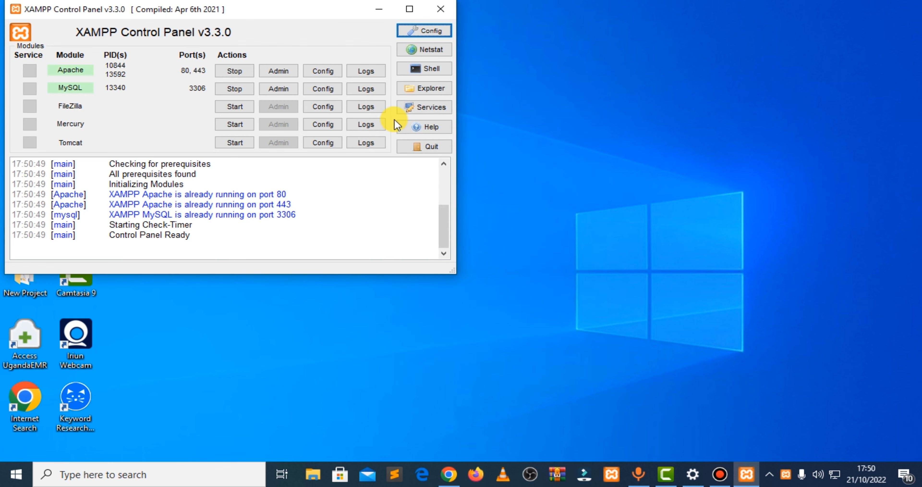
Step: Close and relaunch the XAMPP Control Panel, bring up its window, and minimize it
{"action": "left_click", "coordinate": [435, 16]}
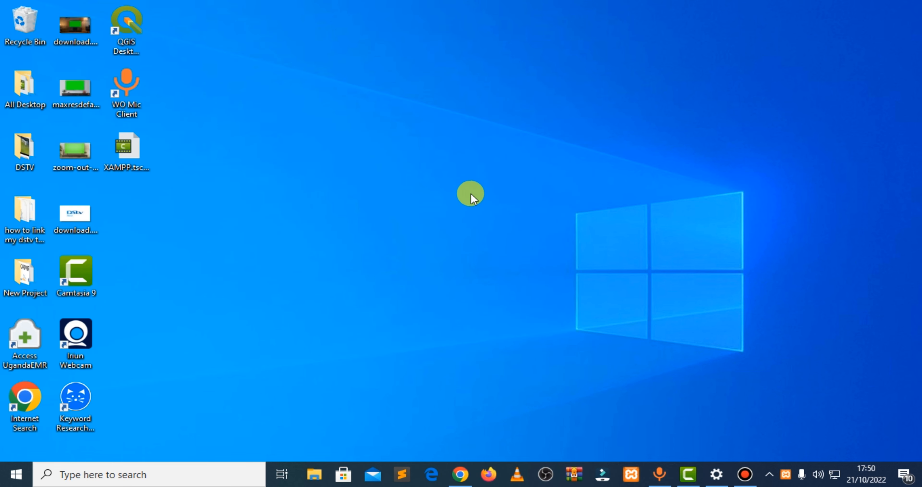
{"action": "left_click", "coordinate": [16, 475]}
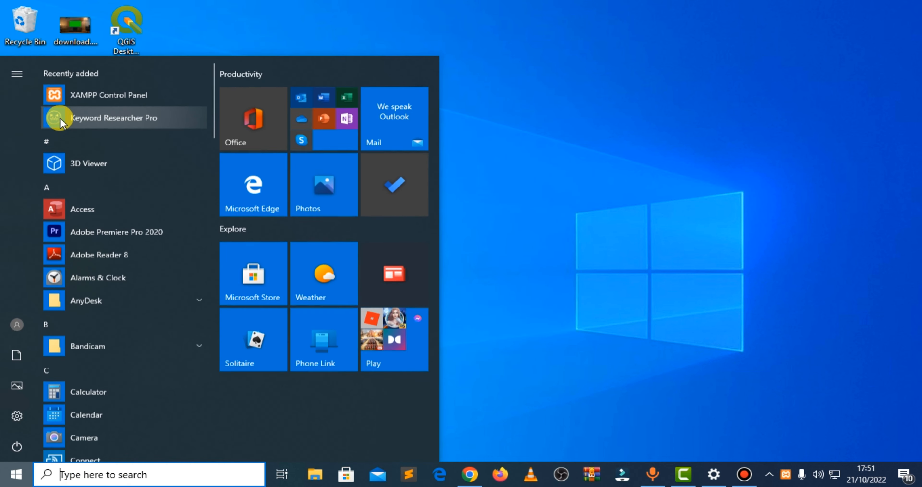
{"action": "left_click", "coordinate": [78, 97]}
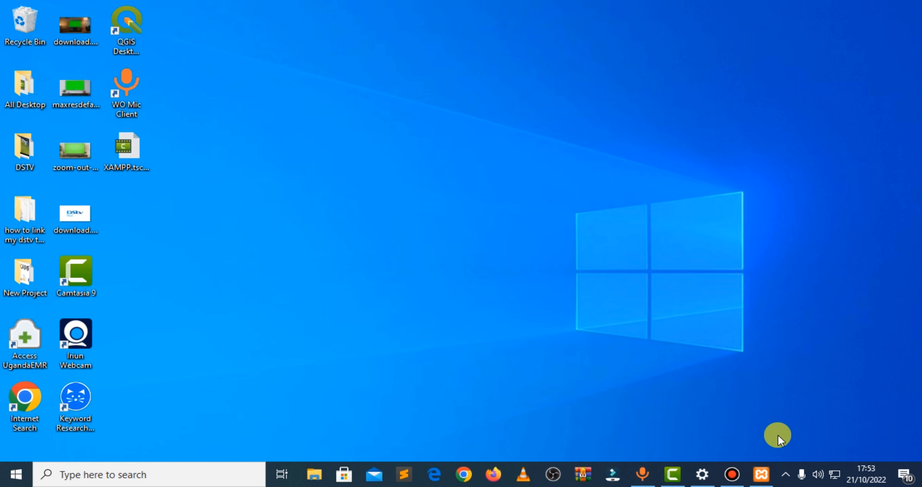
{"action": "left_click", "coordinate": [761, 474]}
{"action": "left_click", "coordinate": [480, 30]}
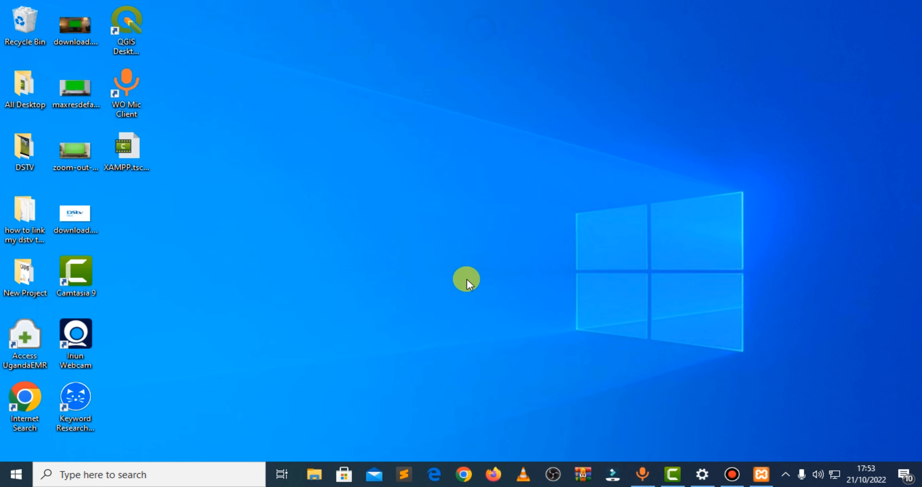
Step: Switch to Chrome and load the XAMPP dashboard from localhost in a new tab
{"action": "left_click", "coordinate": [455, 471]}
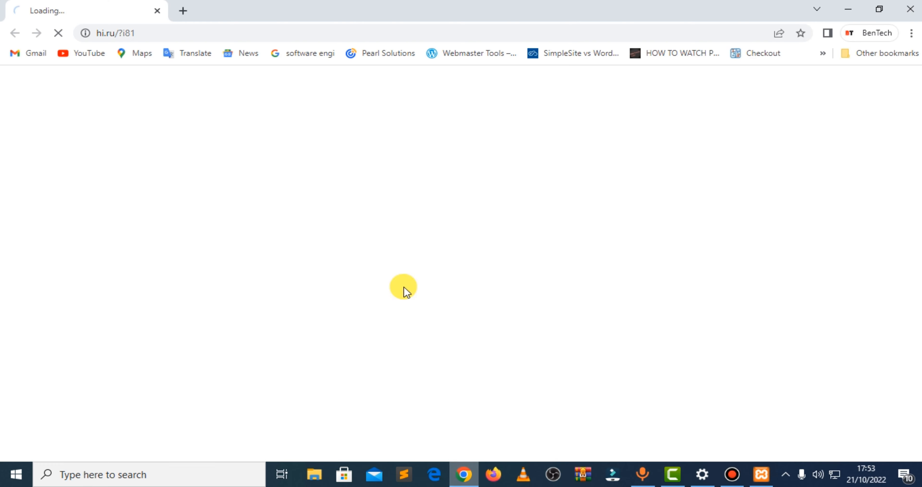
{"action": "left_click", "coordinate": [181, 10]}
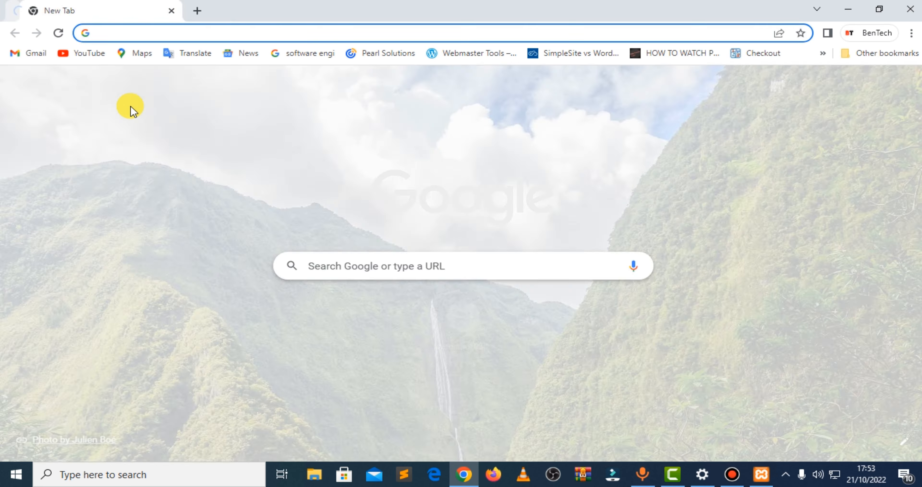
{"action": "type", "text": "lo"}
{"action": "key", "text": "Return"}
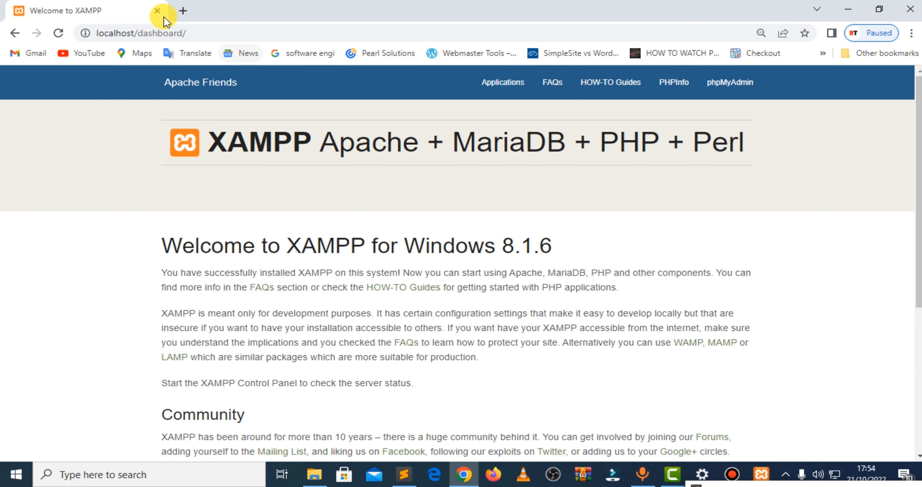
Step: Open the WordPress setup page at localhost/bentech in another browser tab
{"action": "left_click", "coordinate": [183, 11]}
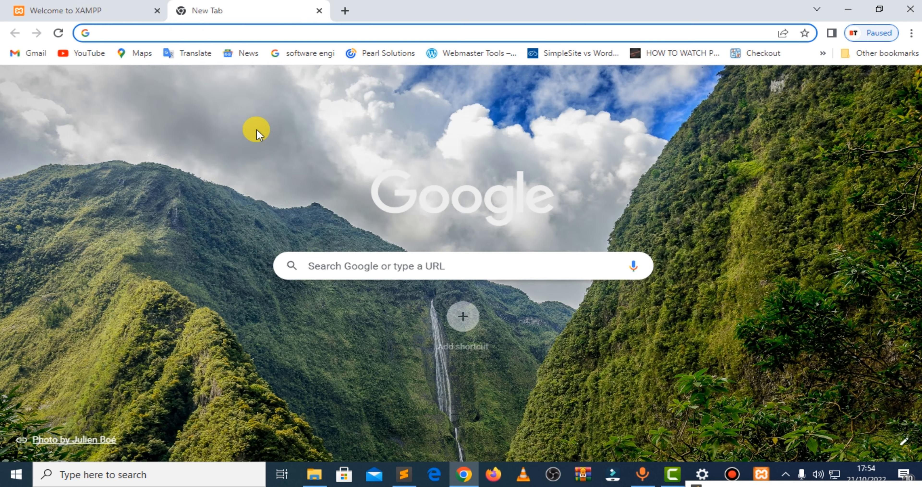
{"action": "type", "text": "localhost/"}
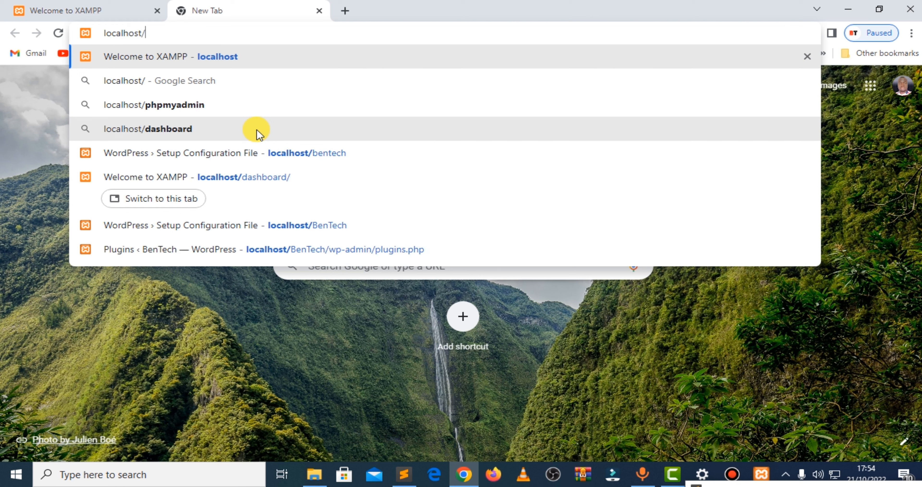
{"action": "type", "text": "bentec"}
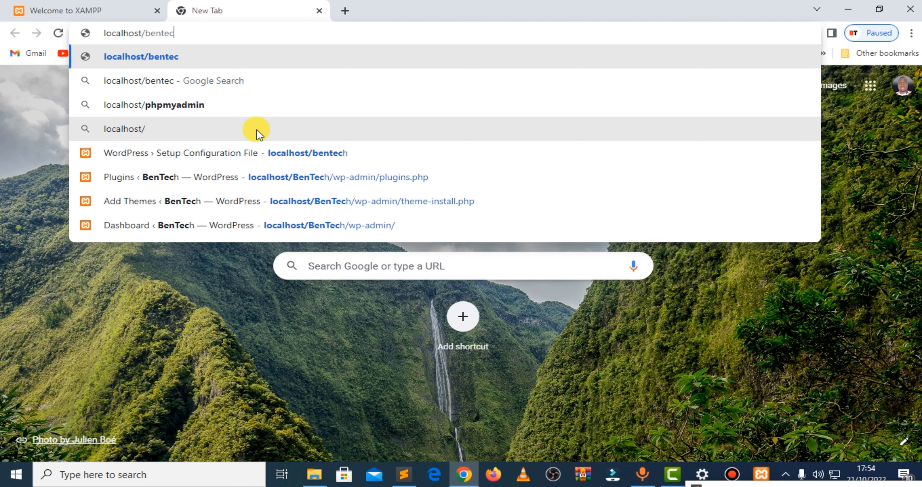
{"action": "type", "text": "h"}
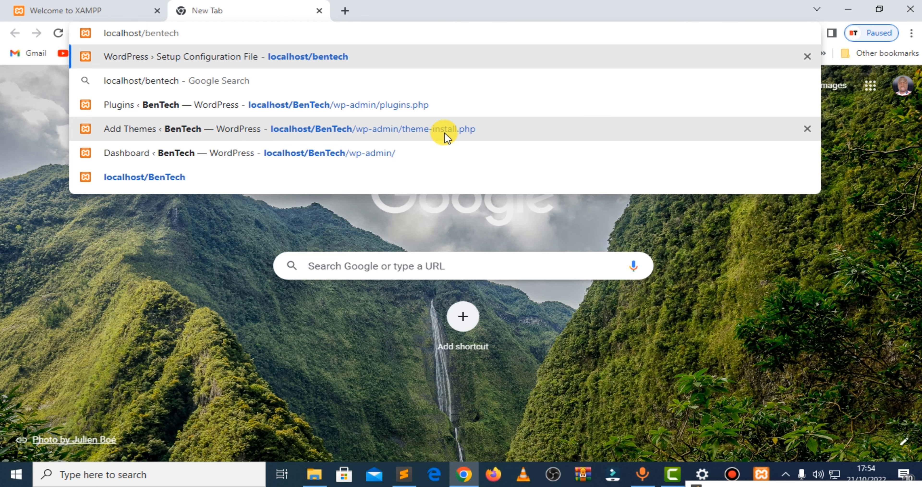
{"action": "key", "text": "Return"}
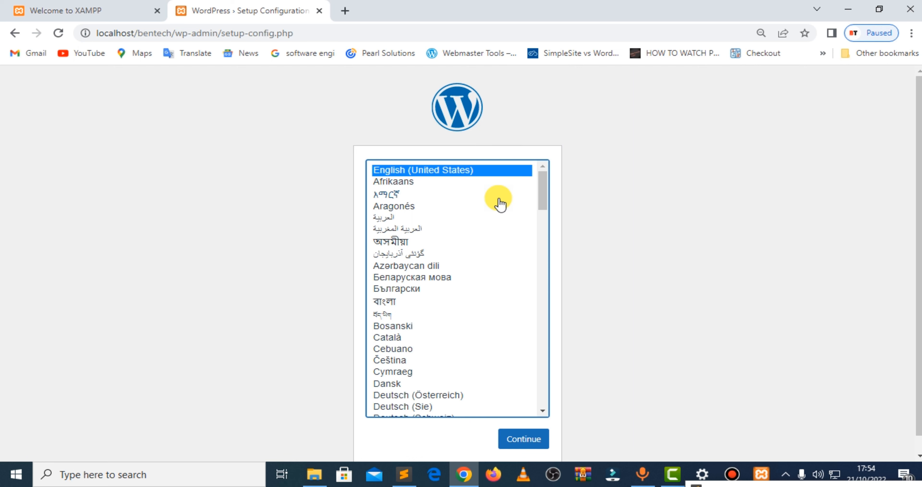
Step: Continue the WordPress setup in English (United States) and review the list of required database details
{"action": "scroll", "coordinate": [502, 214], "scroll_direction": "down", "scroll_amount": 10}
{"action": "scroll", "coordinate": [498, 265], "scroll_direction": "up", "scroll_amount": 10}
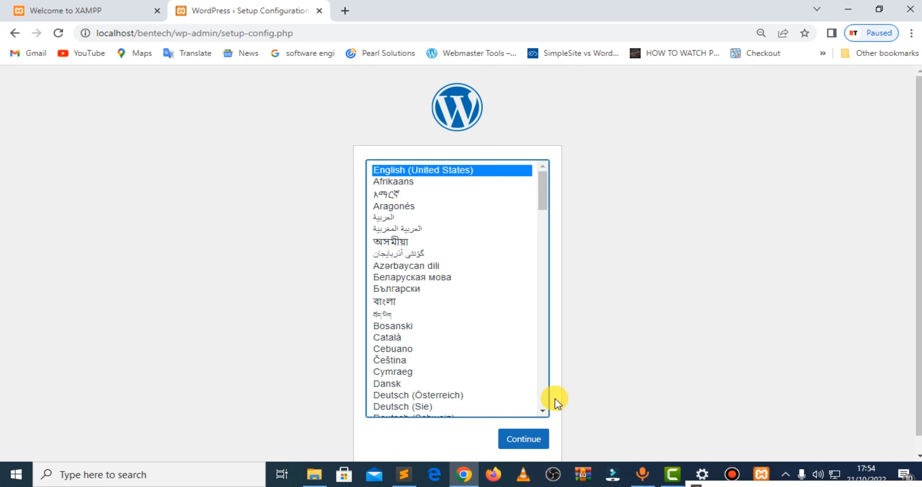
{"action": "left_click", "coordinate": [526, 439]}
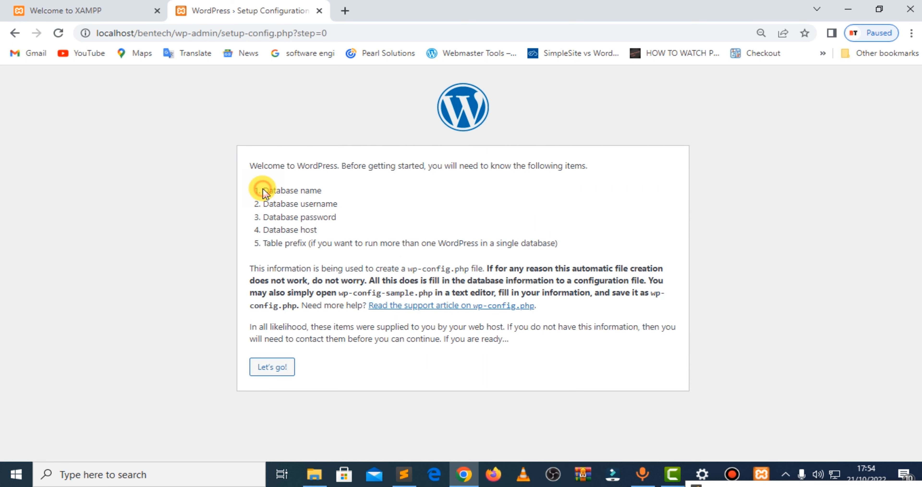
{"action": "mouse_move", "coordinate": [263, 190]}
{"action": "left_mouse_down"}
{"action": "mouse_move", "coordinate": [343, 191]}
{"action": "mouse_move", "coordinate": [319, 206]}
{"action": "mouse_move", "coordinate": [350, 212]}
{"action": "mouse_move", "coordinate": [291, 212]}
{"action": "mouse_move", "coordinate": [324, 231]}
{"action": "mouse_move", "coordinate": [251, 205]}
{"action": "mouse_move", "coordinate": [251, 194]}
{"action": "left_mouse_up"}
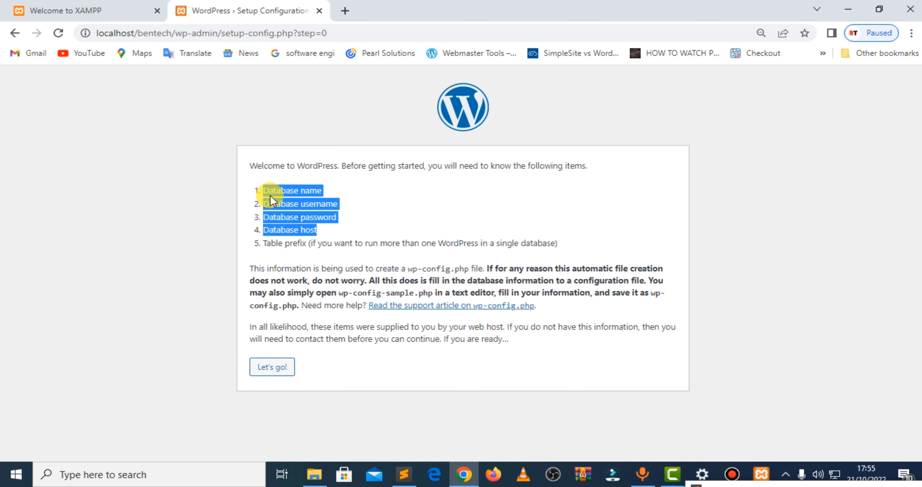
{"action": "left_click", "coordinate": [327, 208]}
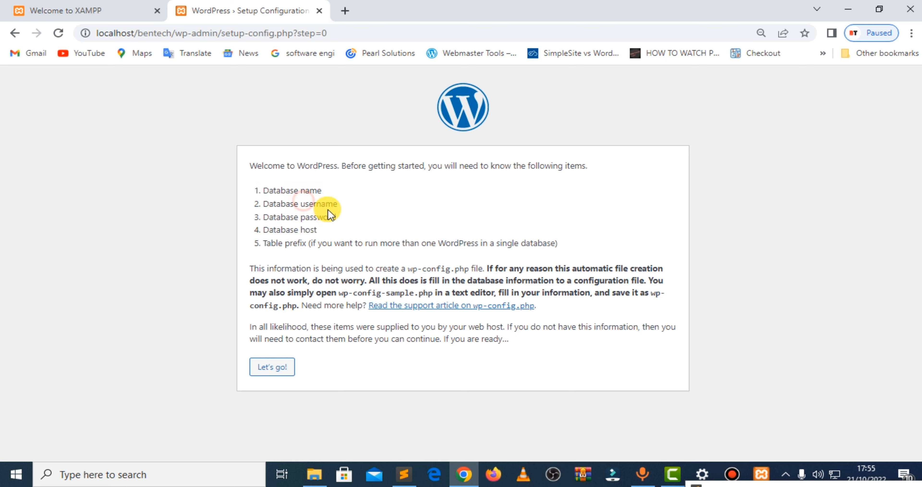
{"action": "left_click_drag", "start_coordinate": [323, 232], "coordinate": [264, 189]}
{"action": "left_click", "coordinate": [360, 211]}
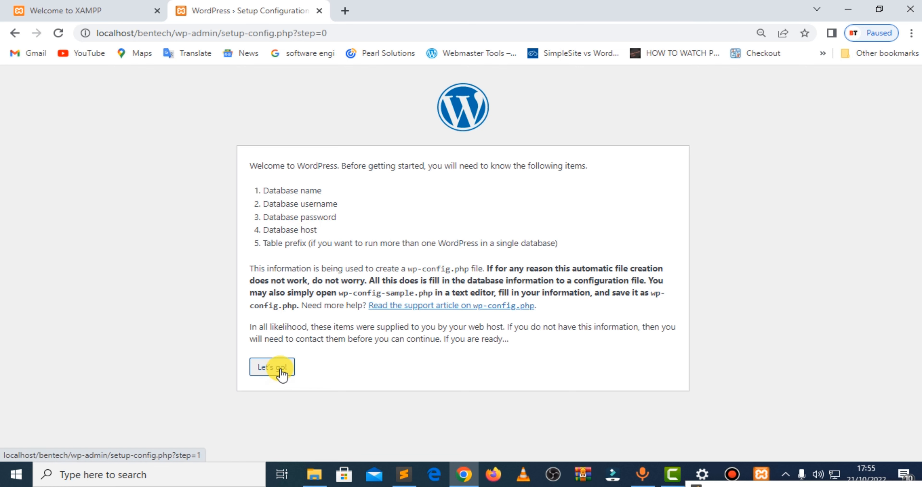
Step: Create a database named BenTech with utf8mb4_general_ci collation in phpMyAdmin, and return to the WordPress setup page
{"action": "left_click", "coordinate": [103, 11]}
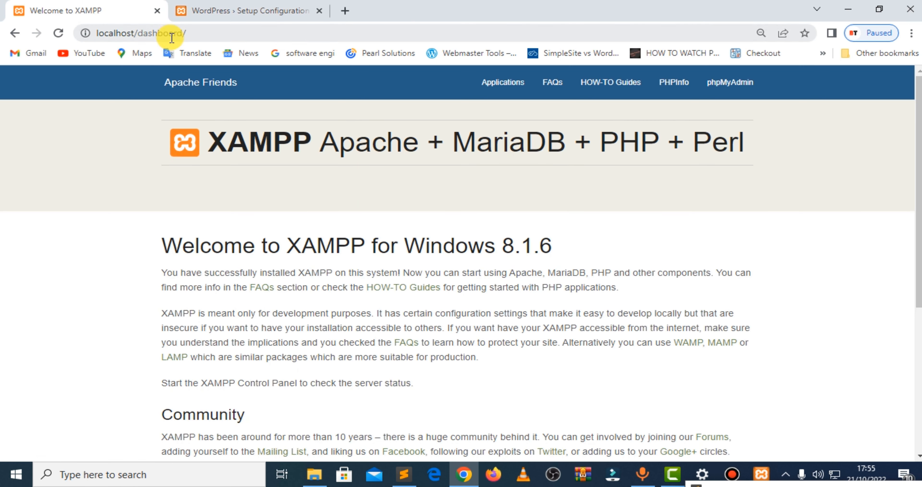
{"action": "left_click", "coordinate": [732, 92]}
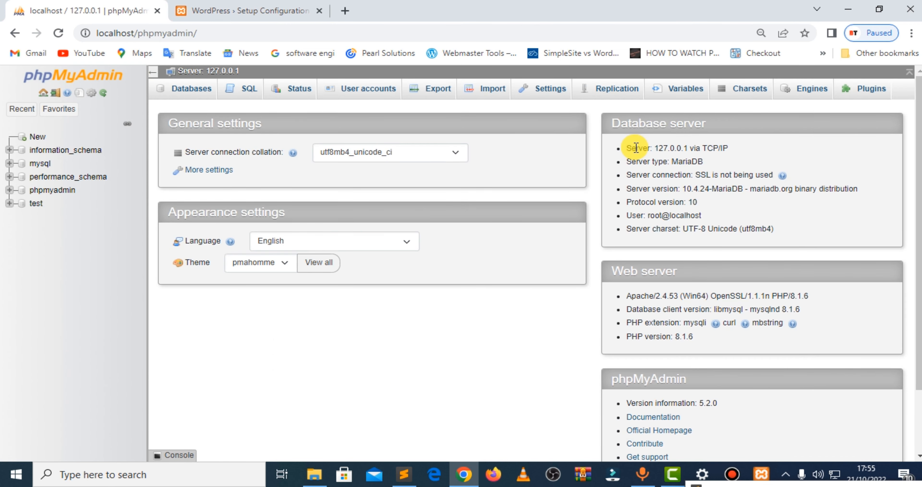
{"action": "left_click", "coordinate": [189, 89]}
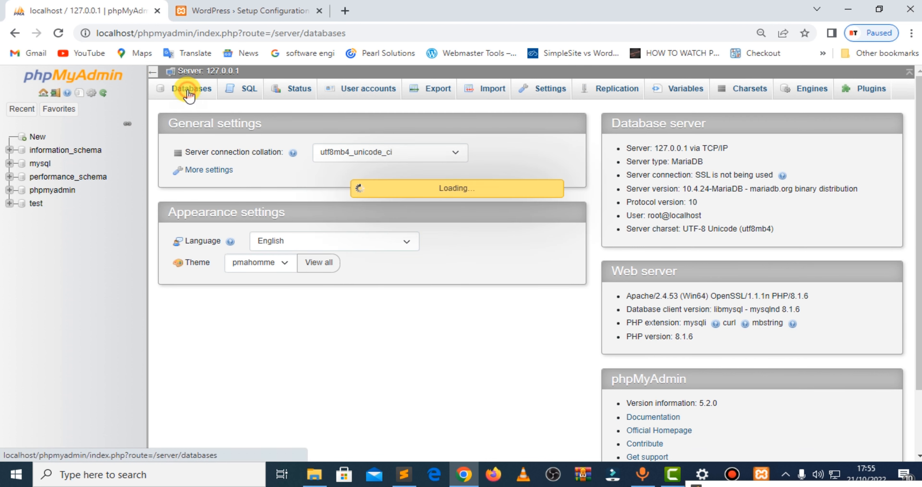
{"action": "left_click", "coordinate": [202, 183]}
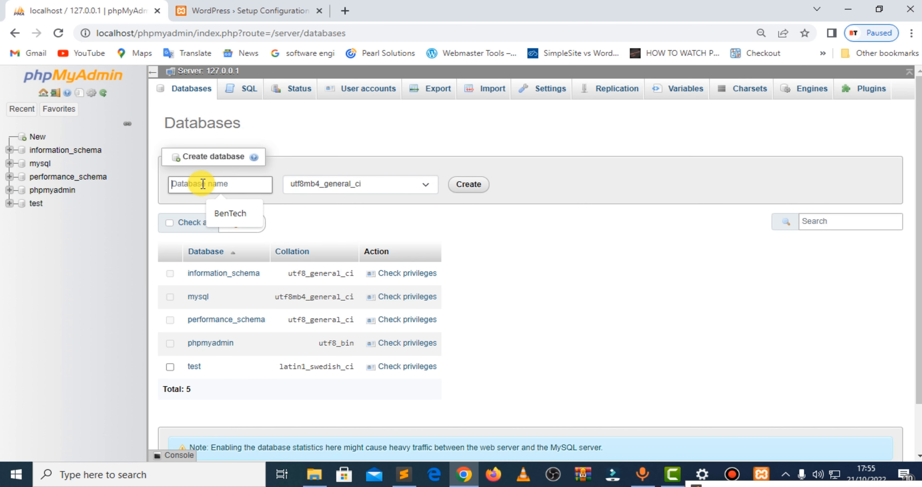
{"action": "left_click", "coordinate": [231, 213]}
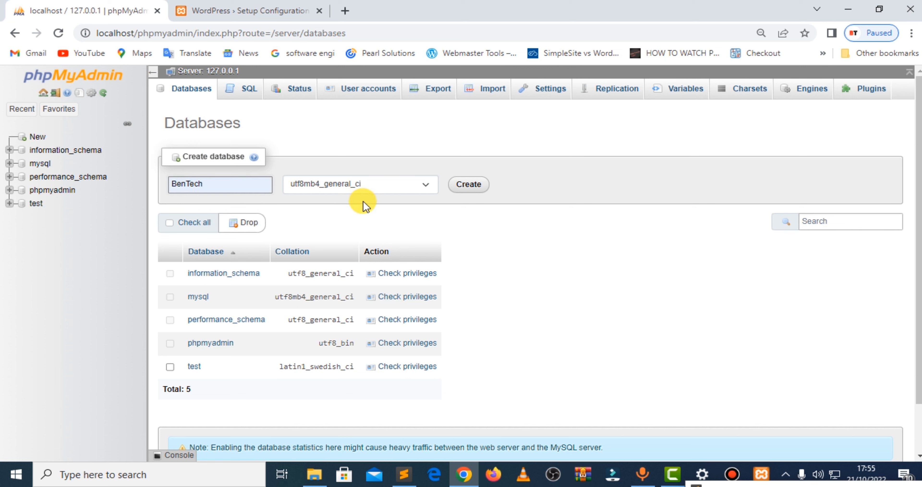
{"action": "left_click", "coordinate": [473, 183]}
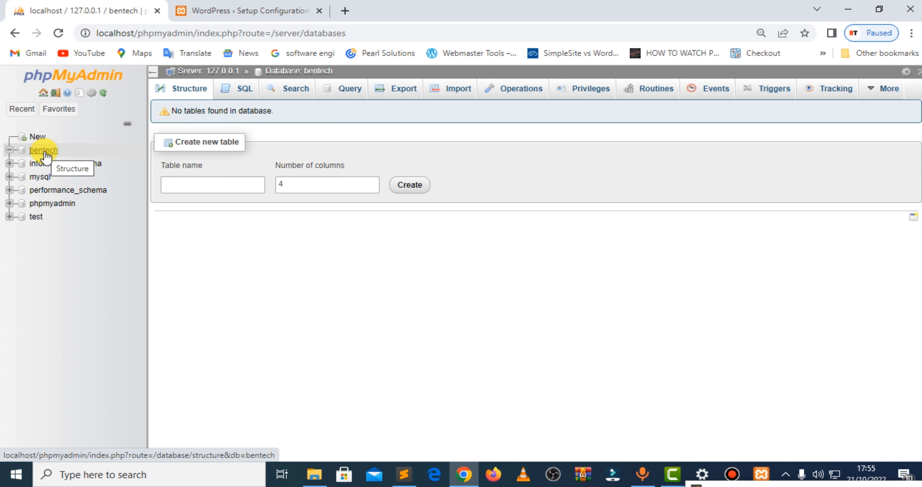
{"action": "left_click", "coordinate": [226, 10]}
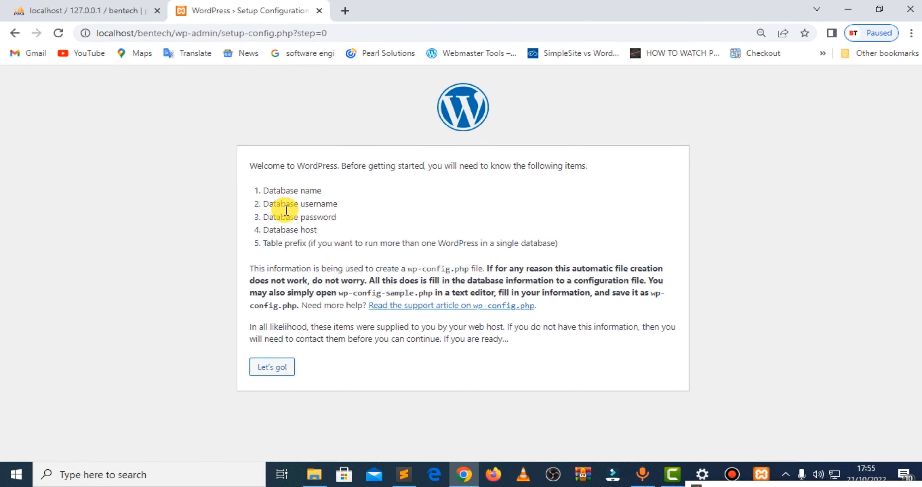
Step: Open the login information of the root account at localhost from the bentech database's privileges in phpMyAdmin and examine its user name
{"action": "left_click", "coordinate": [76, 10]}
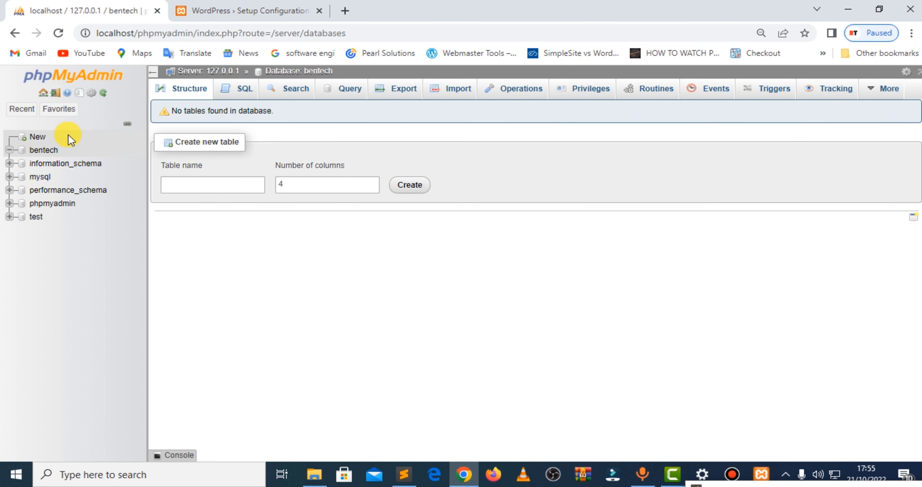
{"action": "left_click", "coordinate": [49, 152]}
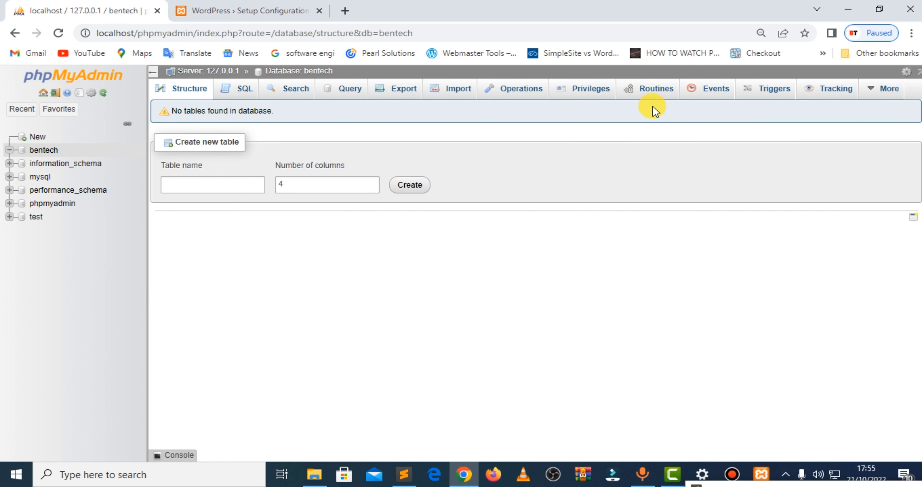
{"action": "left_click", "coordinate": [589, 94]}
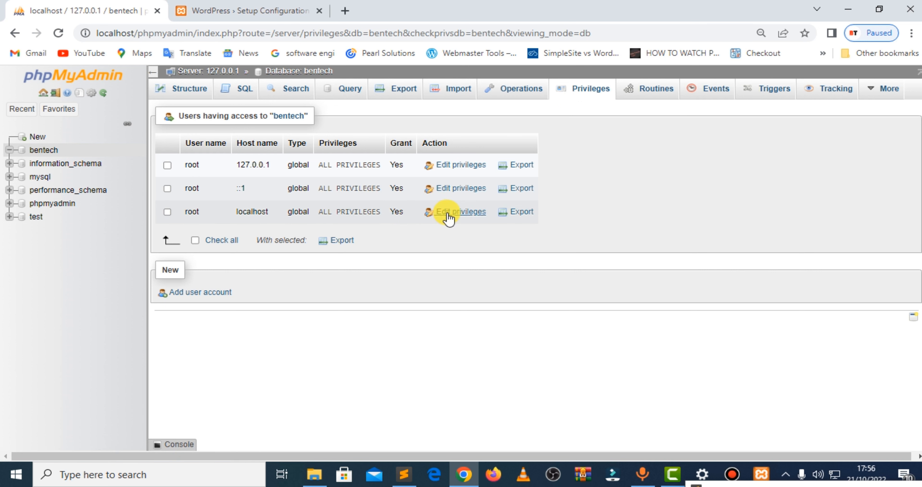
{"action": "left_click", "coordinate": [455, 215]}
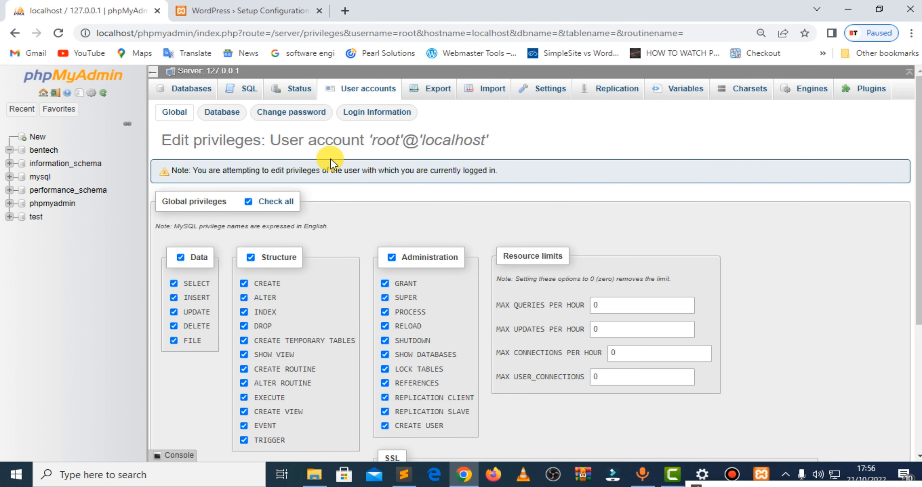
{"action": "left_click", "coordinate": [382, 118]}
{"action": "left_click", "coordinate": [365, 260]}
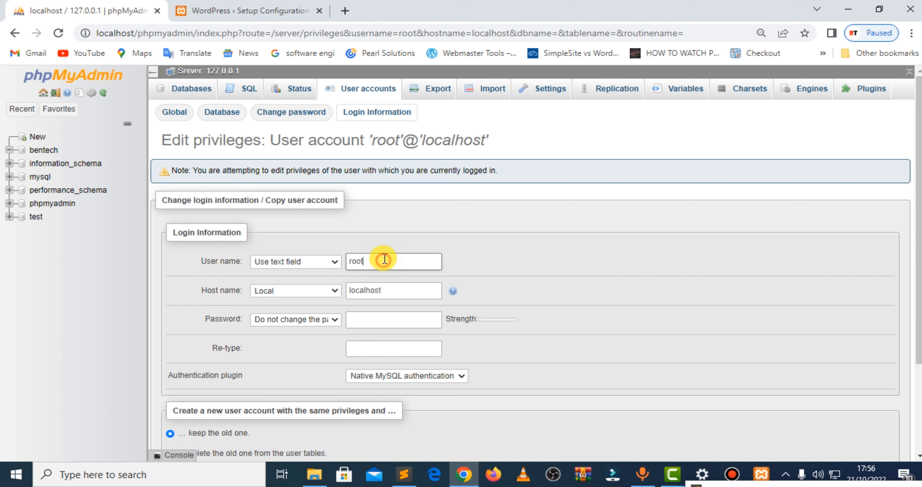
{"action": "left_click_drag", "start_coordinate": [406, 255], "coordinate": [293, 261]}
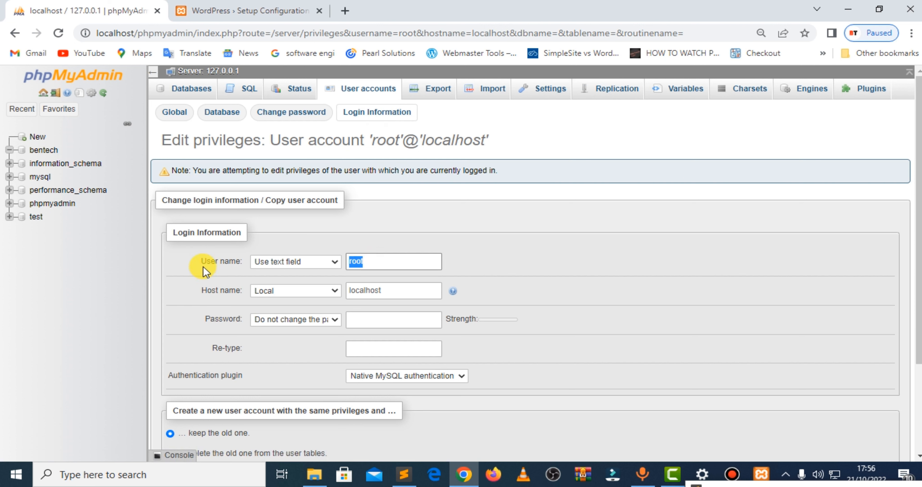
Step: Compare the database username and host that WordPress requires with the root account's login information in phpMyAdmin
{"action": "left_click", "coordinate": [281, 11]}
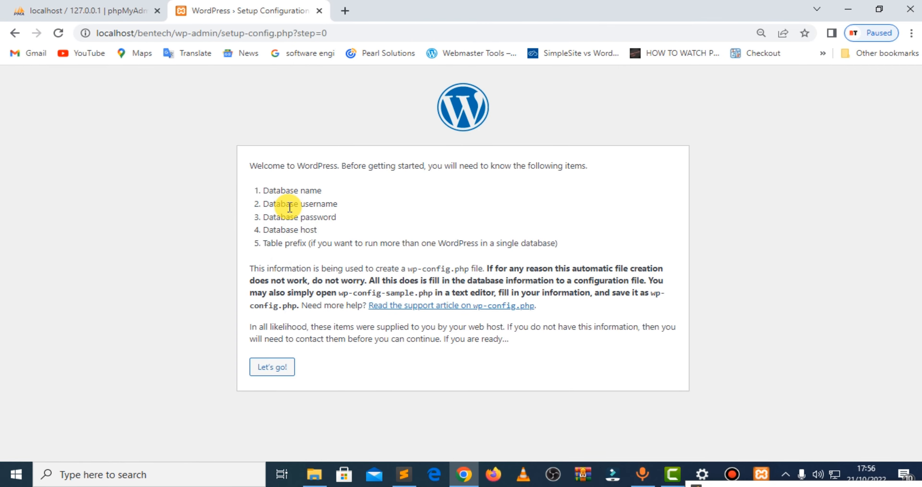
{"action": "triple_click", "coordinate": [329, 204]}
{"action": "left_click", "coordinate": [107, 11]}
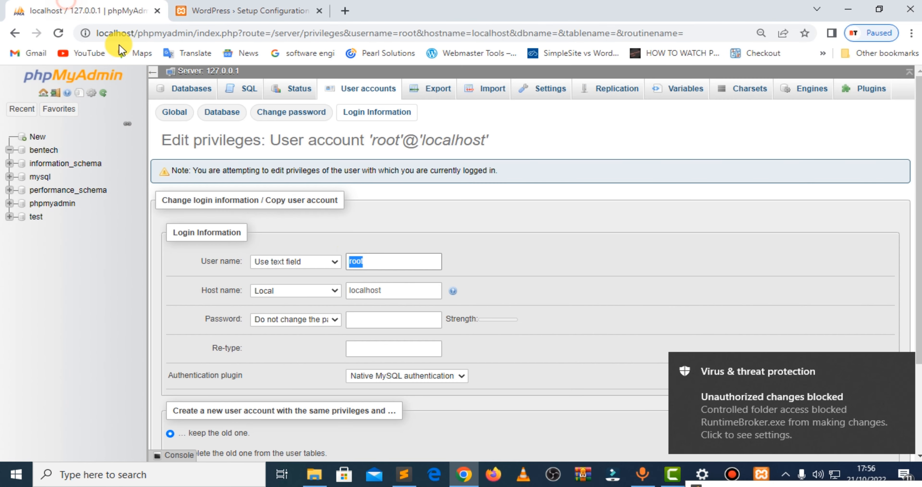
{"action": "left_click", "coordinate": [382, 264]}
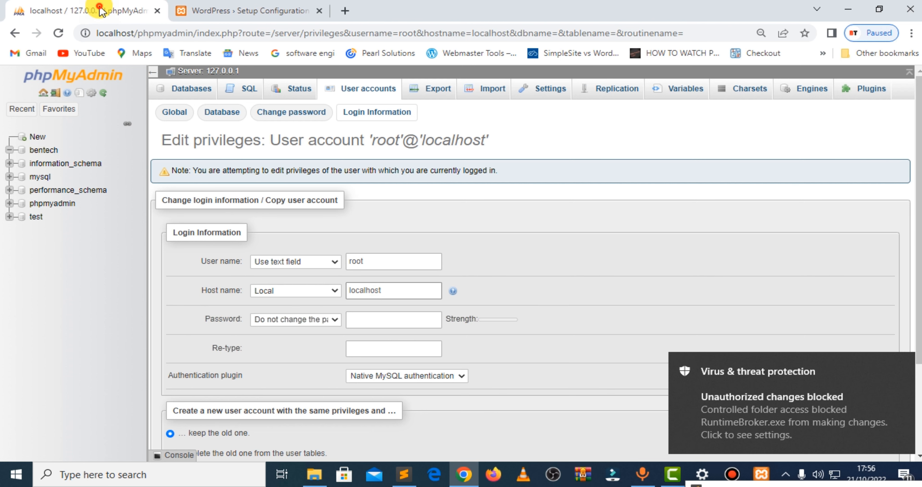
{"action": "left_click", "coordinate": [282, 10]}
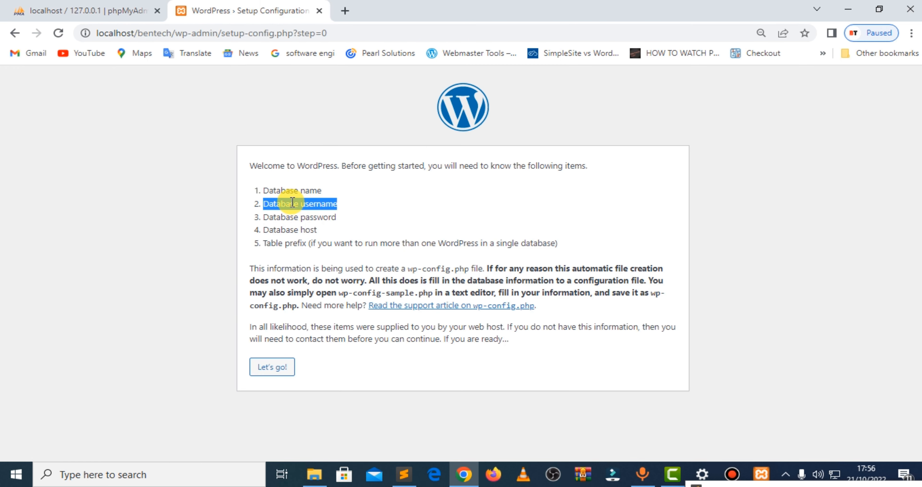
{"action": "left_click_drag", "start_coordinate": [321, 229], "coordinate": [243, 226]}
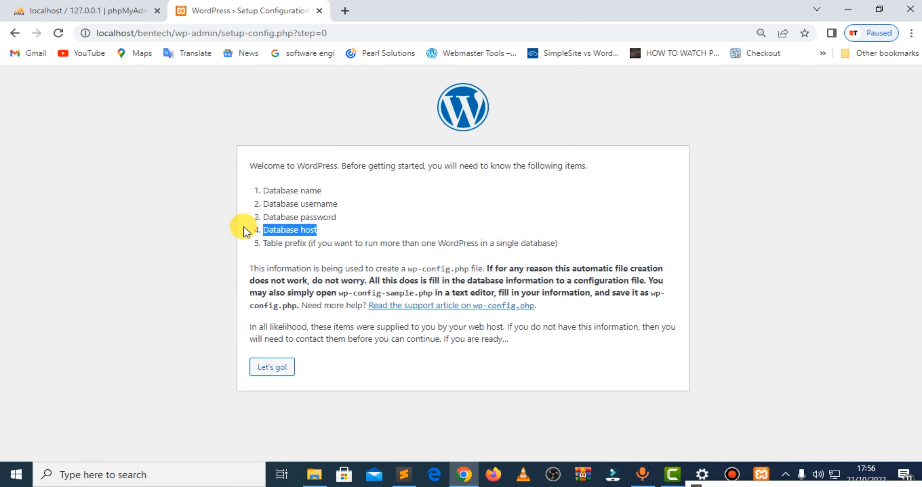
{"action": "left_click", "coordinate": [85, 7]}
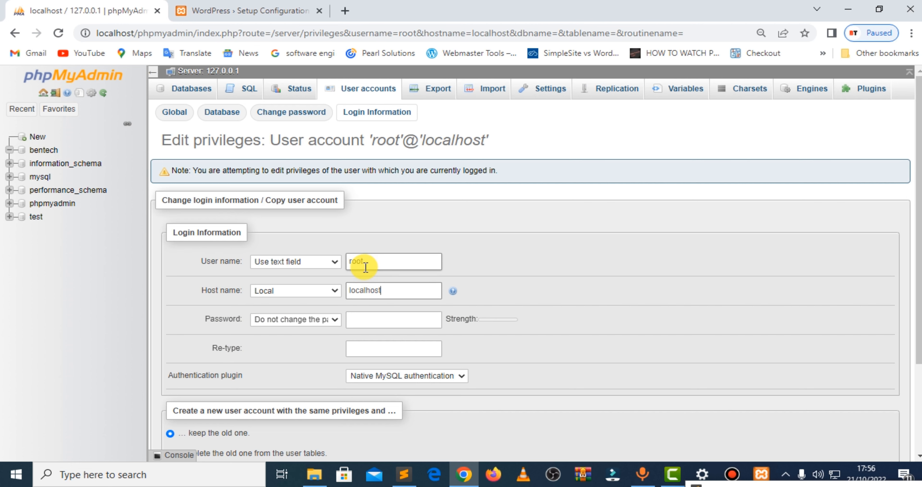
{"action": "left_click", "coordinate": [269, 5]}
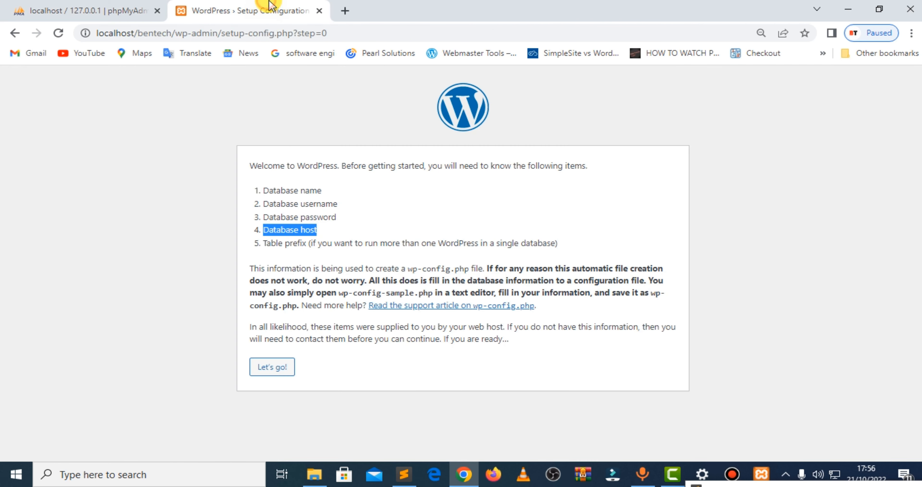
{"action": "left_click", "coordinate": [118, 11]}
{"action": "left_click", "coordinate": [233, 11]}
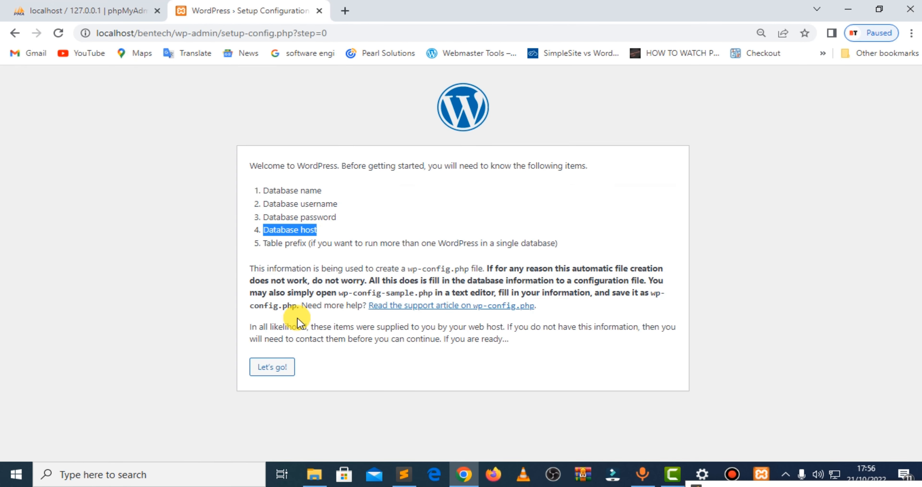
Step: Continue to the WordPress database connection form and set the database name to bentech
{"action": "left_click", "coordinate": [286, 337]}
{"action": "left_click", "coordinate": [274, 366]}
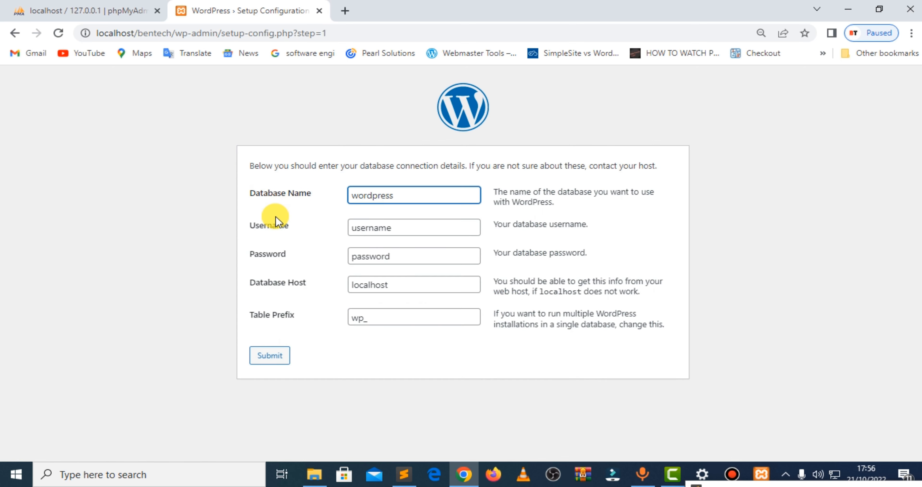
{"action": "left_click", "coordinate": [107, 10]}
{"action": "left_click", "coordinate": [229, 10]}
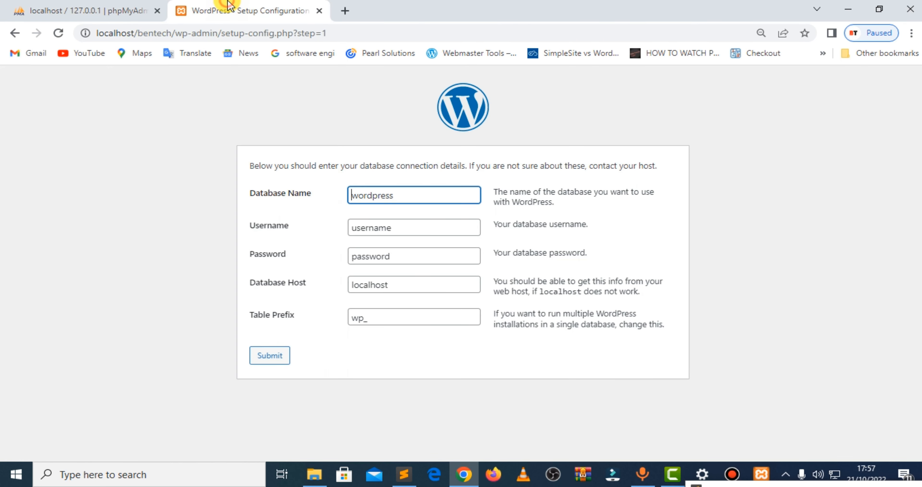
{"action": "left_click", "coordinate": [58, 10]}
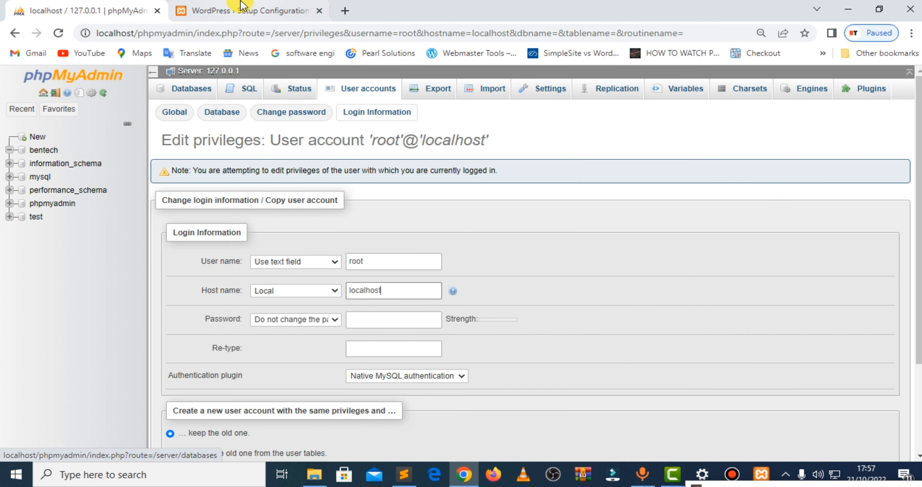
{"action": "left_click", "coordinate": [243, 10]}
{"action": "left_click_drag", "start_coordinate": [414, 195], "coordinate": [186, 192]}
{"action": "type", "text": "bentech"}
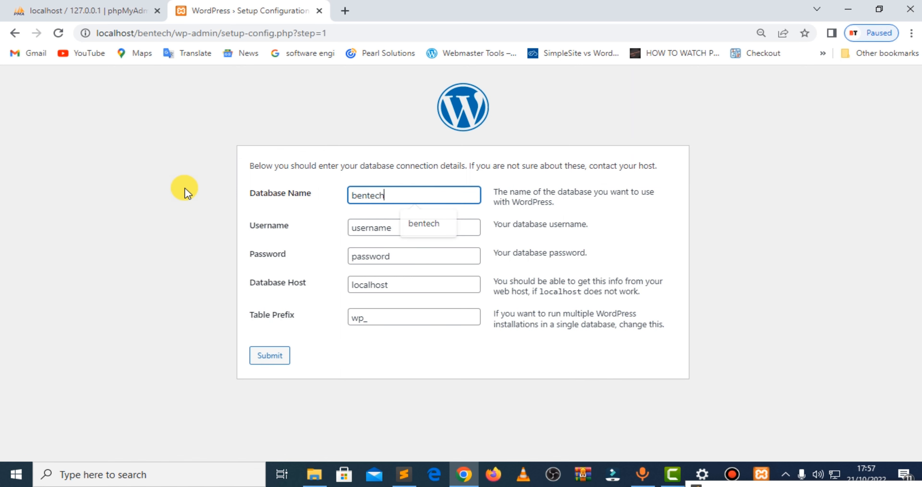
{"action": "left_click", "coordinate": [287, 212]}
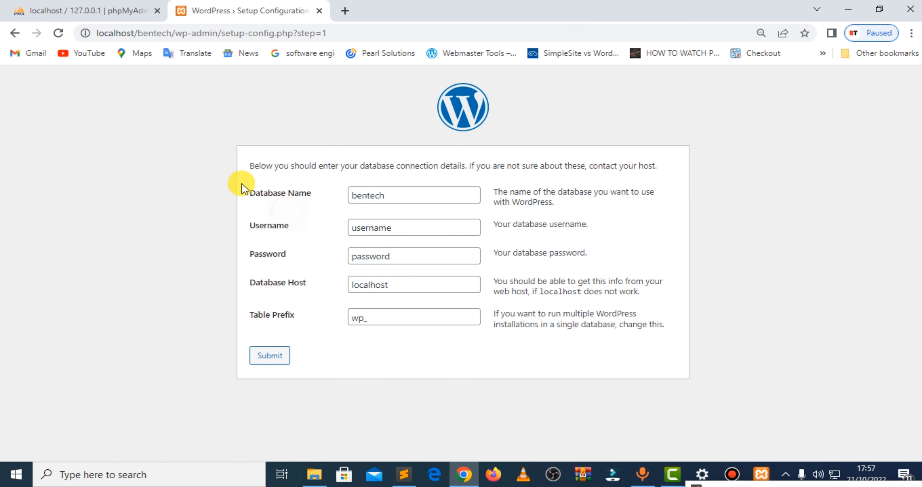
Step: Check the account's user name in phpMyAdmin and set the WordPress database username to root
{"action": "left_click", "coordinate": [116, 5]}
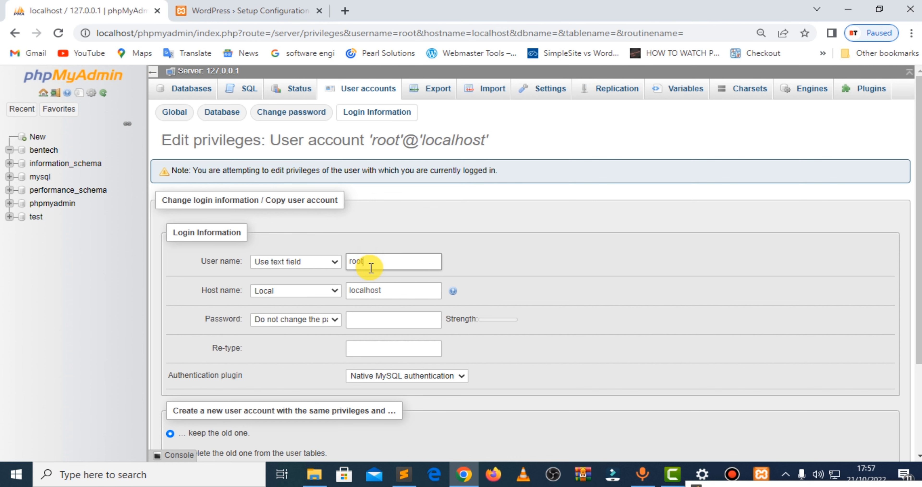
{"action": "left_click", "coordinate": [229, 10]}
{"action": "double_click", "coordinate": [406, 227]}
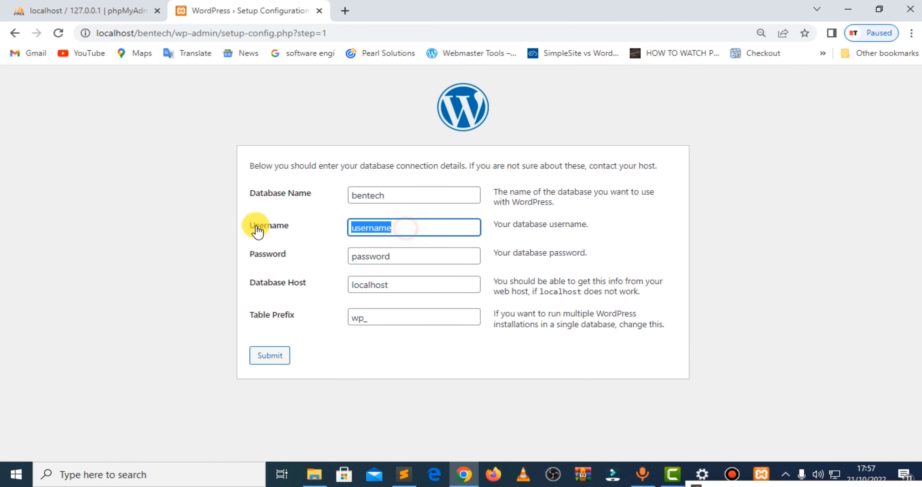
{"action": "type", "text": "root"}
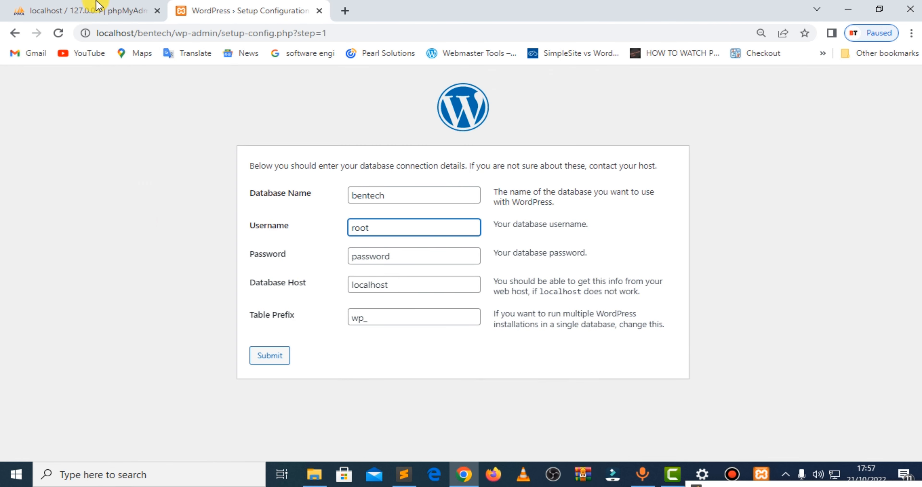
Step: Check the account's password setting in phpMyAdmin and clear the placeholder from the WordPress database password, leaving it blank
{"action": "left_click", "coordinate": [92, 8]}
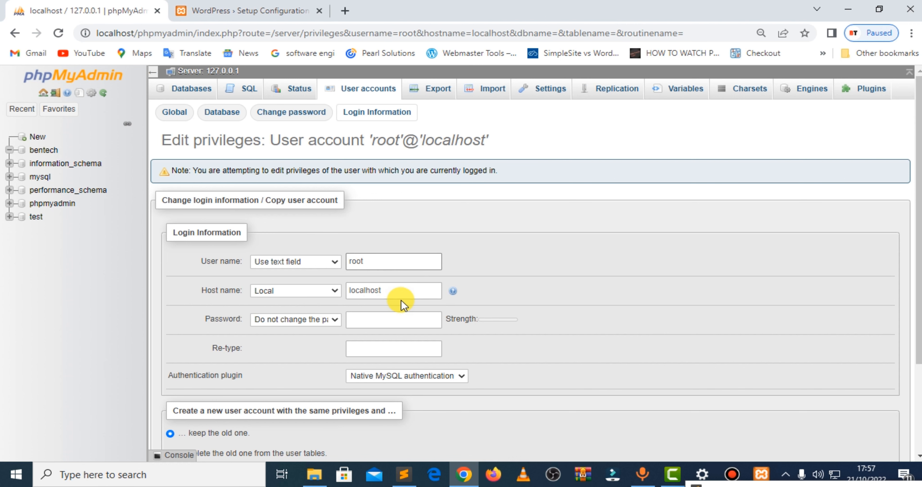
{"action": "left_click", "coordinate": [248, 9]}
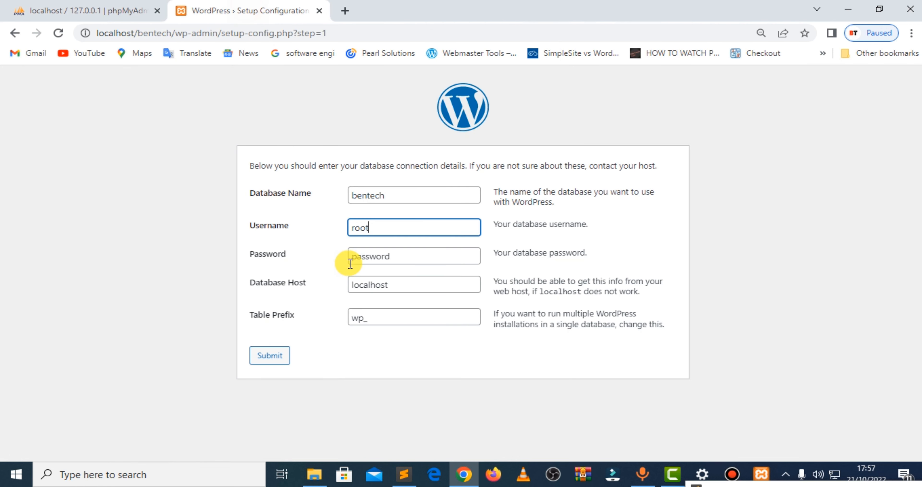
{"action": "double_click", "coordinate": [415, 257]}
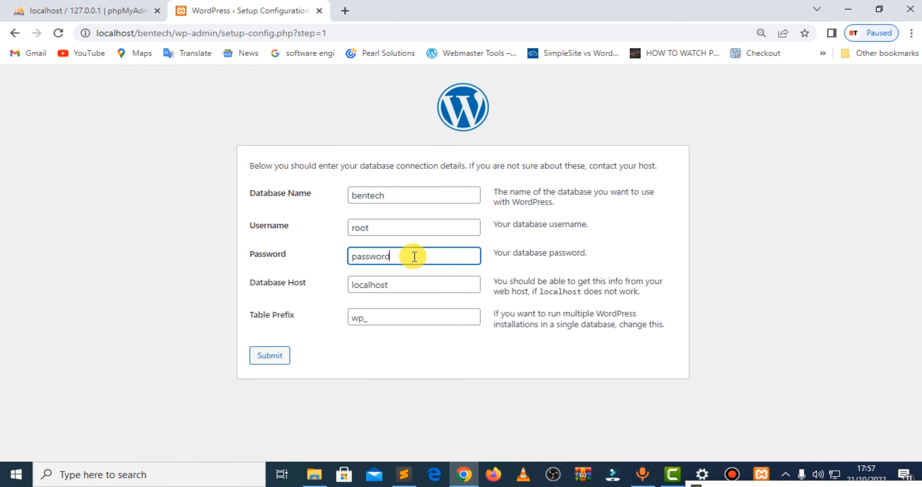
{"action": "key", "text": "BackSpace"}
Step: Check the host name in phpMyAdmin, keep localhost as database host and wp_ as table prefix, and submit the WordPress connection details
{"action": "left_click", "coordinate": [351, 284]}
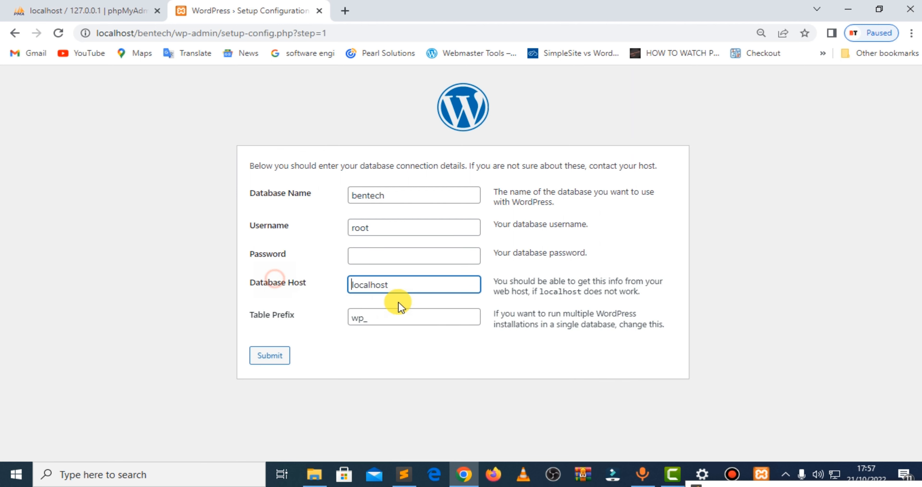
{"action": "left_click", "coordinate": [67, 14]}
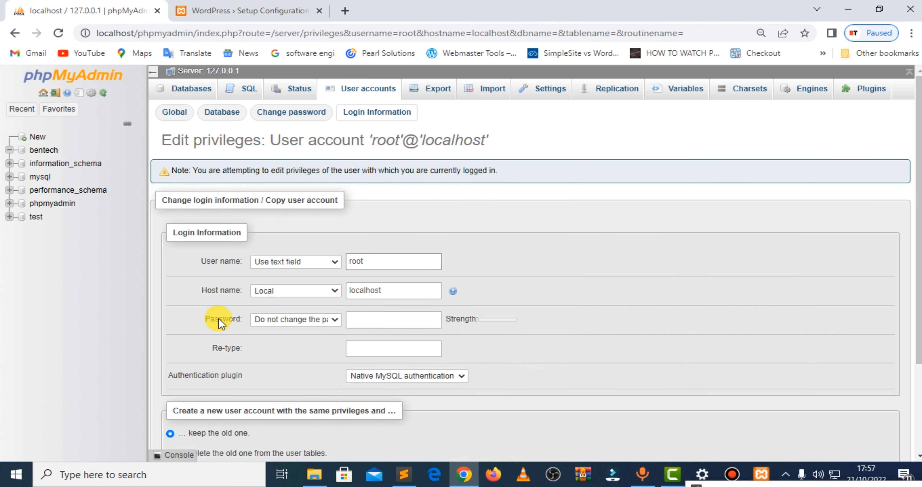
{"action": "left_click", "coordinate": [418, 290]}
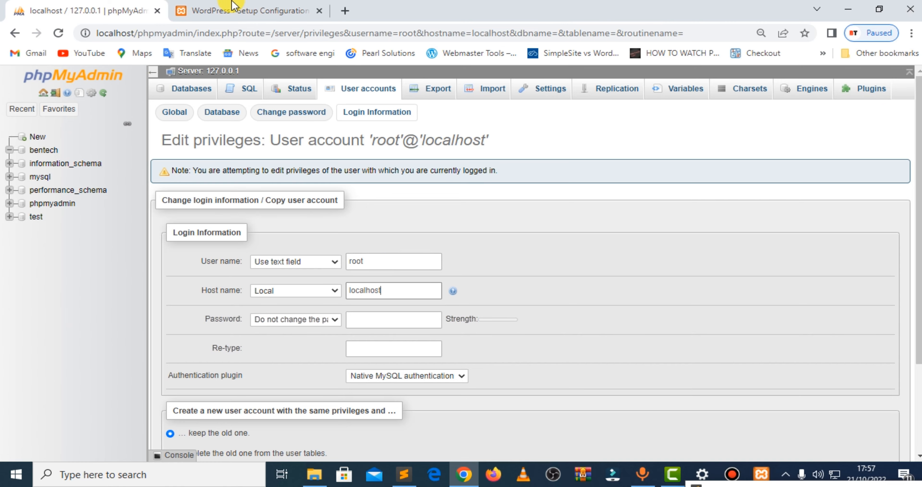
{"action": "left_click", "coordinate": [233, 8]}
{"action": "left_click", "coordinate": [422, 346]}
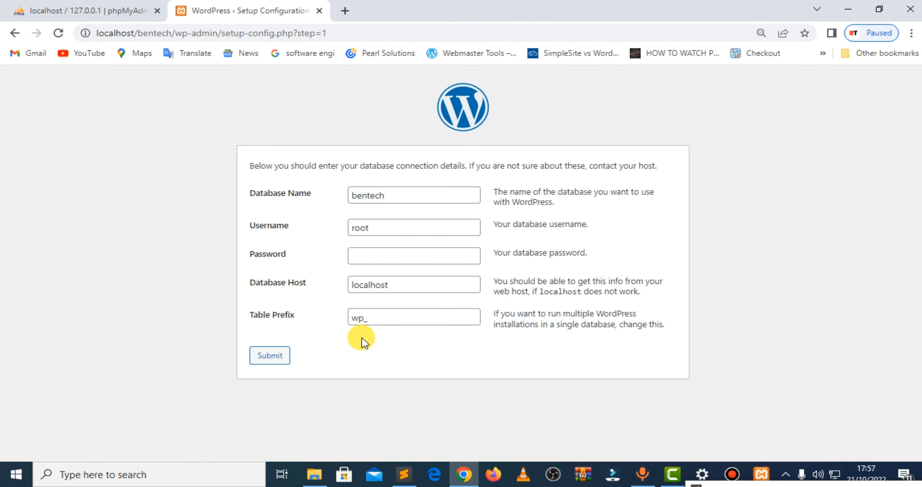
{"action": "left_click", "coordinate": [382, 314]}
{"action": "left_click", "coordinate": [342, 386]}
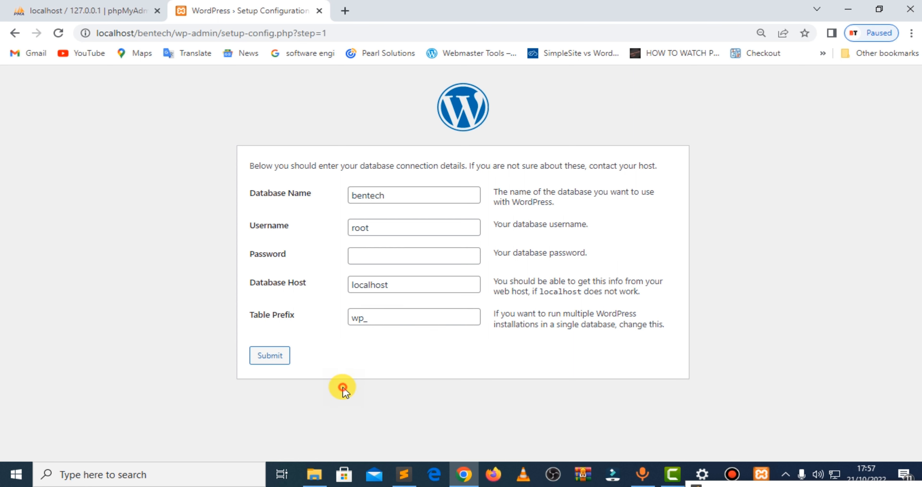
{"action": "left_click", "coordinate": [271, 364]}
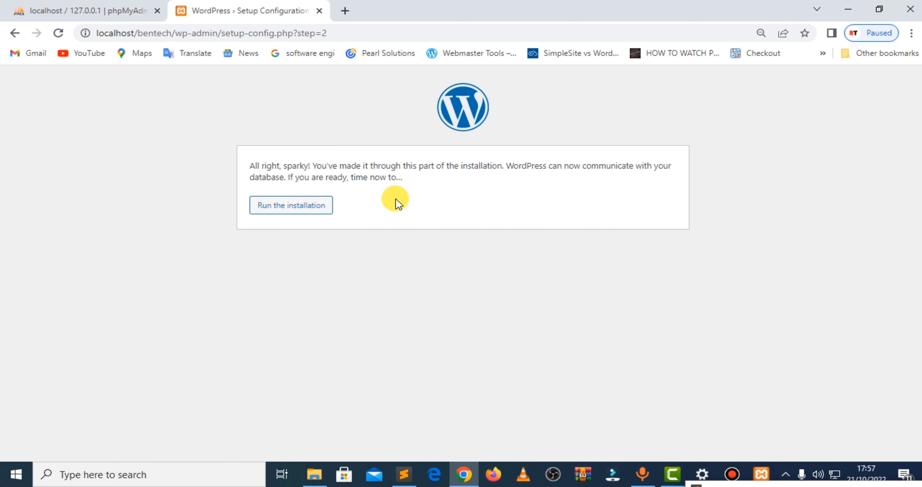
Step: Run the WordPress installation and set the site title to BenTech
{"action": "left_click", "coordinate": [294, 205]}
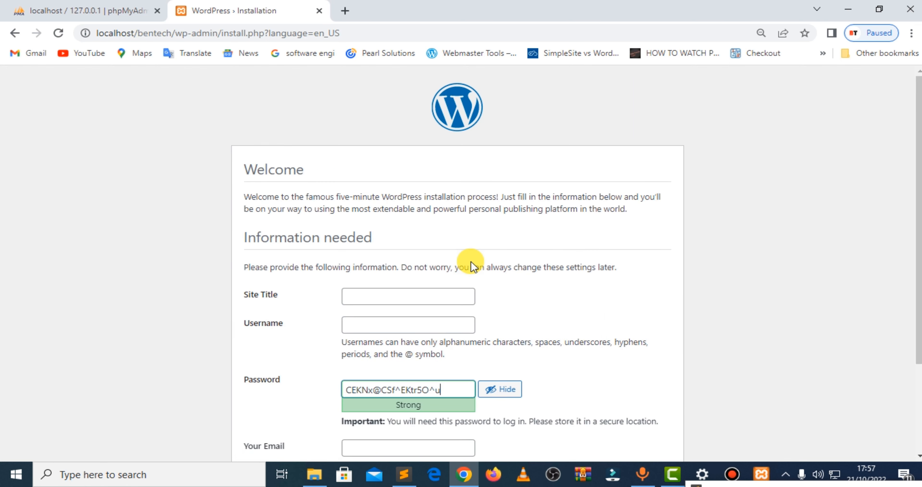
{"action": "scroll", "coordinate": [480, 264], "scroll_direction": "down", "scroll_amount": 2}
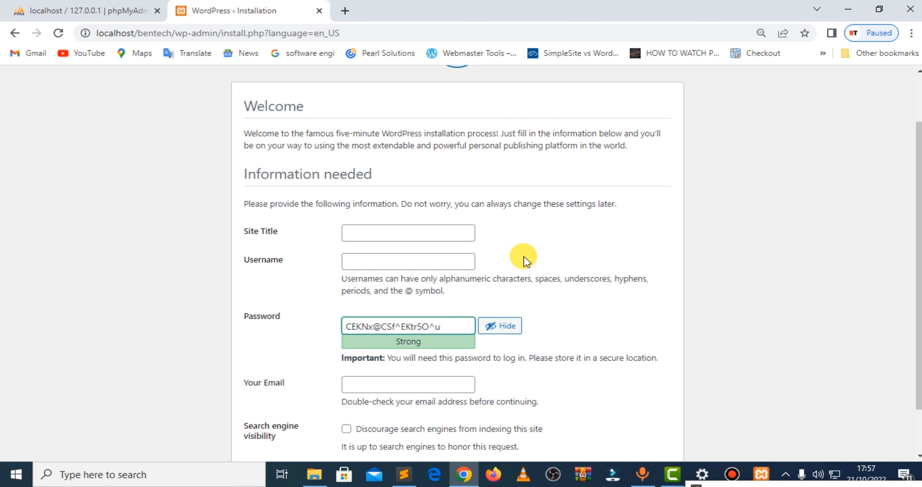
{"action": "left_click", "coordinate": [390, 227]}
{"action": "left_click", "coordinate": [383, 233]}
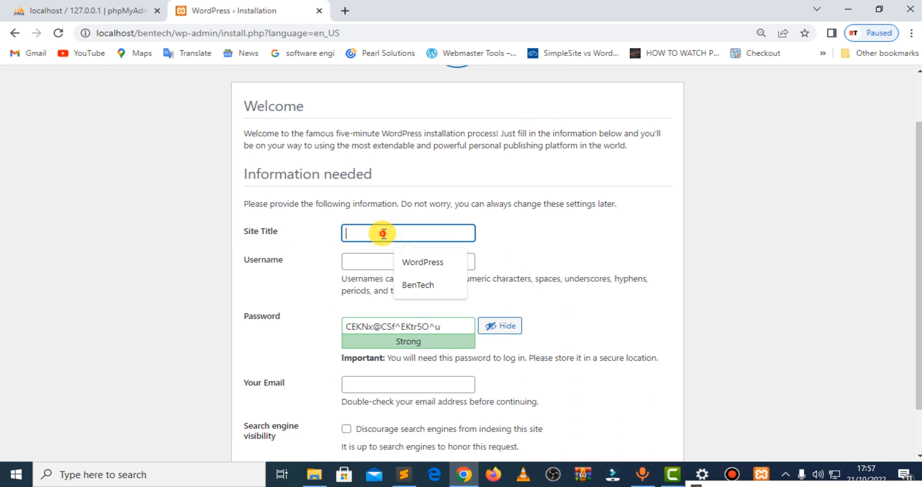
{"action": "left_click", "coordinate": [430, 286]}
Step: Set the WordPress site's username to BenTech
{"action": "left_click", "coordinate": [389, 268]}
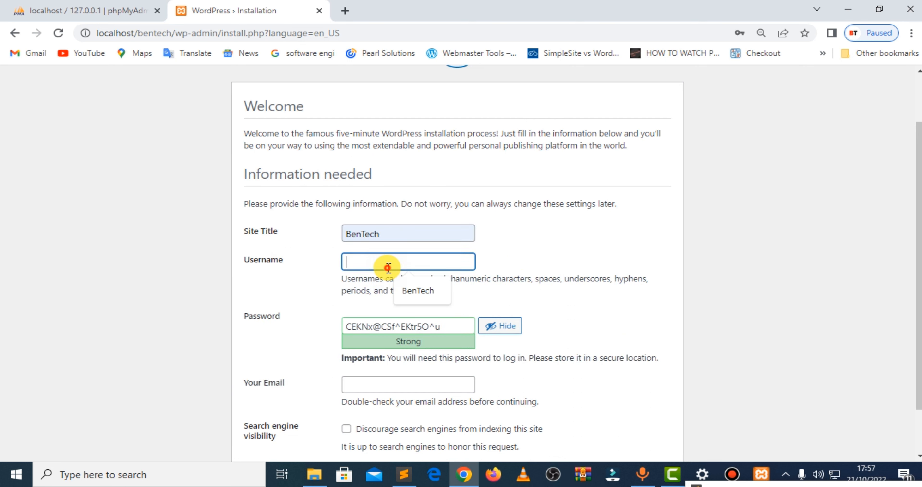
{"action": "type", "text": "1"}
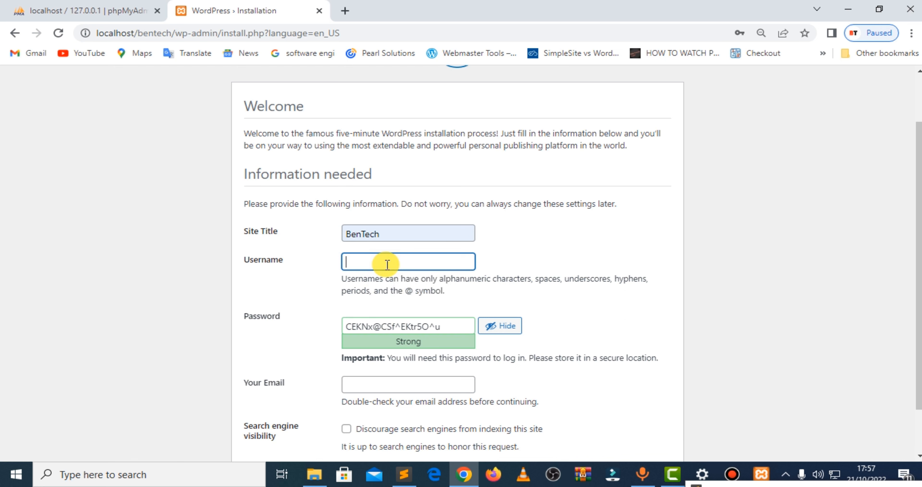
{"action": "left_click", "coordinate": [400, 229]}
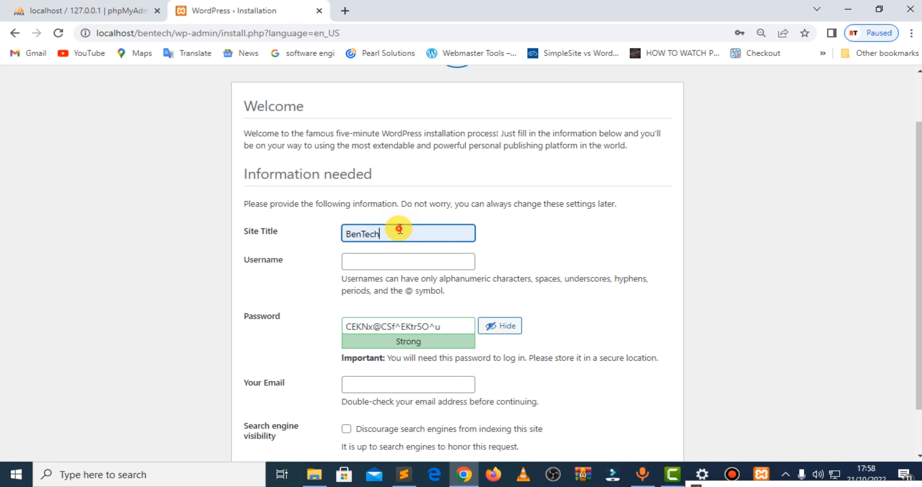
{"action": "left_click", "coordinate": [360, 261]}
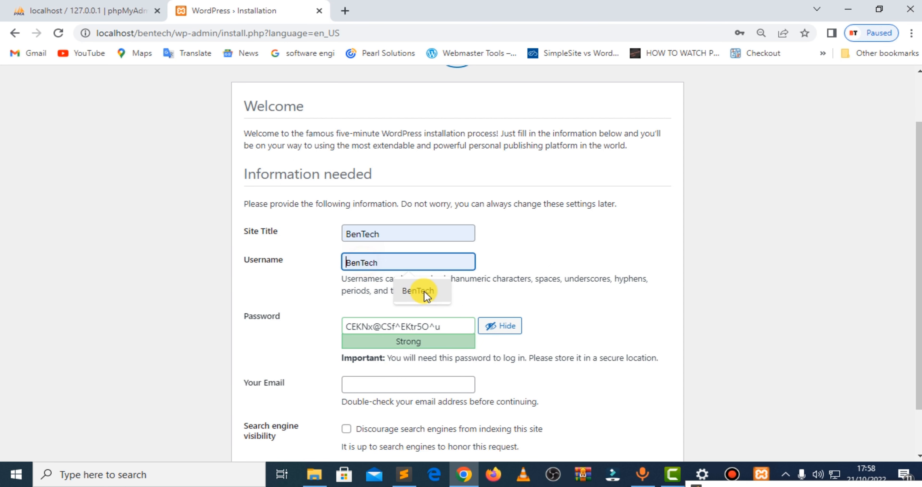